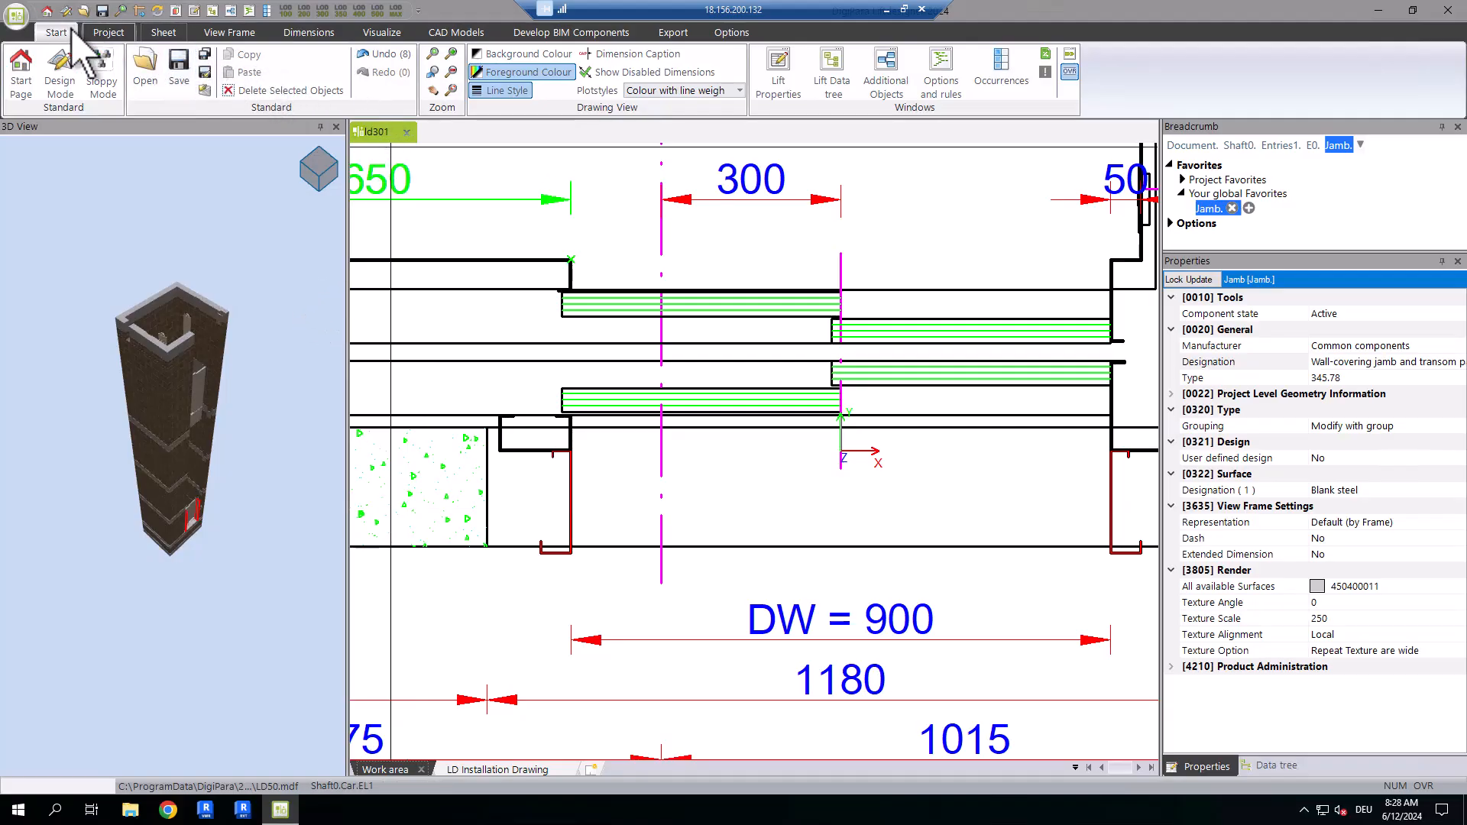
Step: Turn off the line style display so the door jamb detail is drawn with thin lines
{"action": "left_click", "coordinate": [508, 90]}
{"action": "scroll", "coordinate": [473, 574], "scroll_direction": "up", "scroll_amount": 2}
{"action": "scroll", "coordinate": [514, 302], "scroll_direction": "up", "scroll_amount": 3}
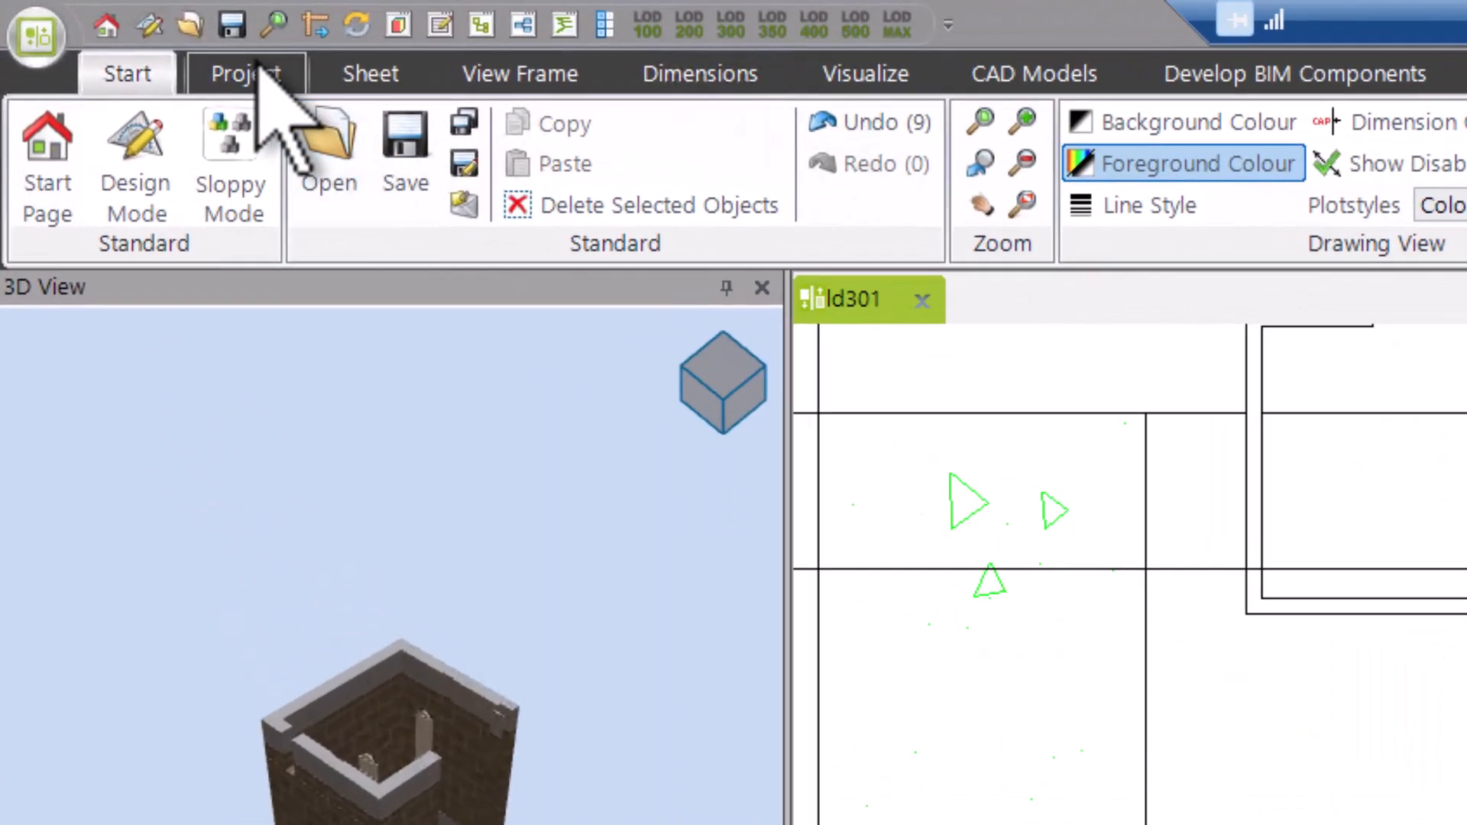
Step: Measure the horizontal gap between the wall edge and the door jamb in the plan view
{"action": "left_click", "coordinate": [111, 33]}
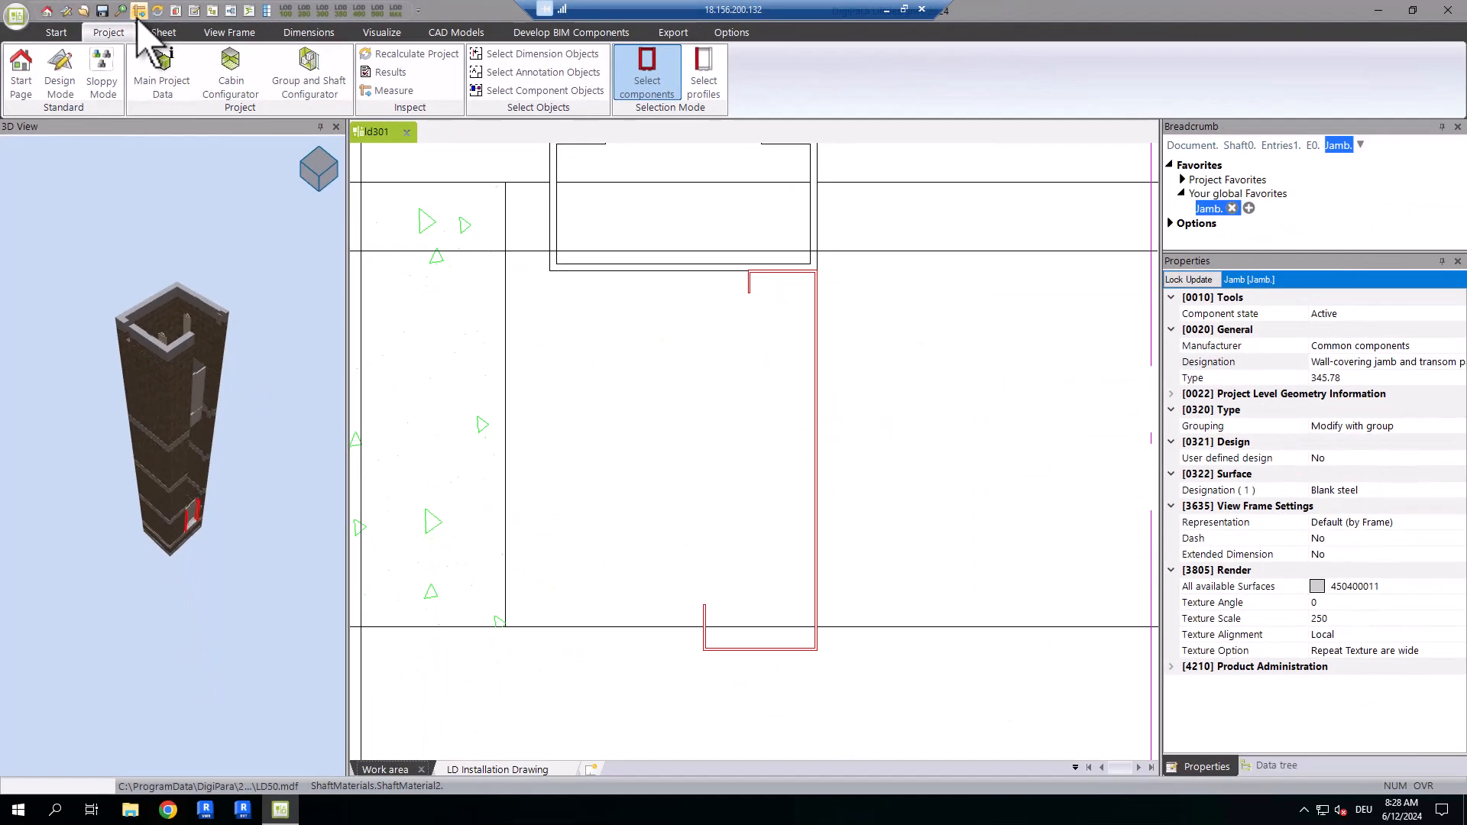
{"action": "left_click", "coordinate": [140, 11]}
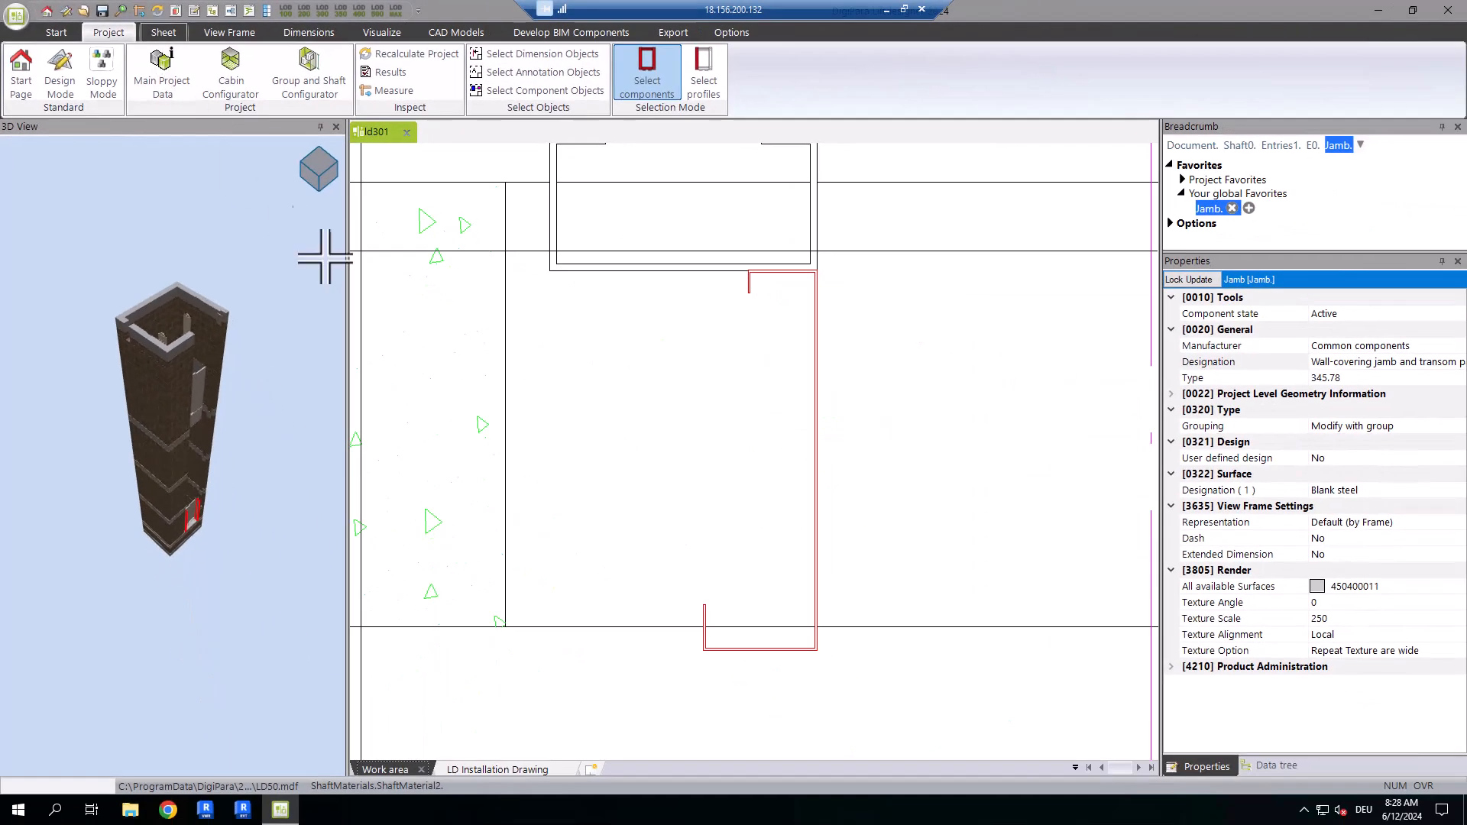
{"action": "left_click", "coordinate": [504, 404]}
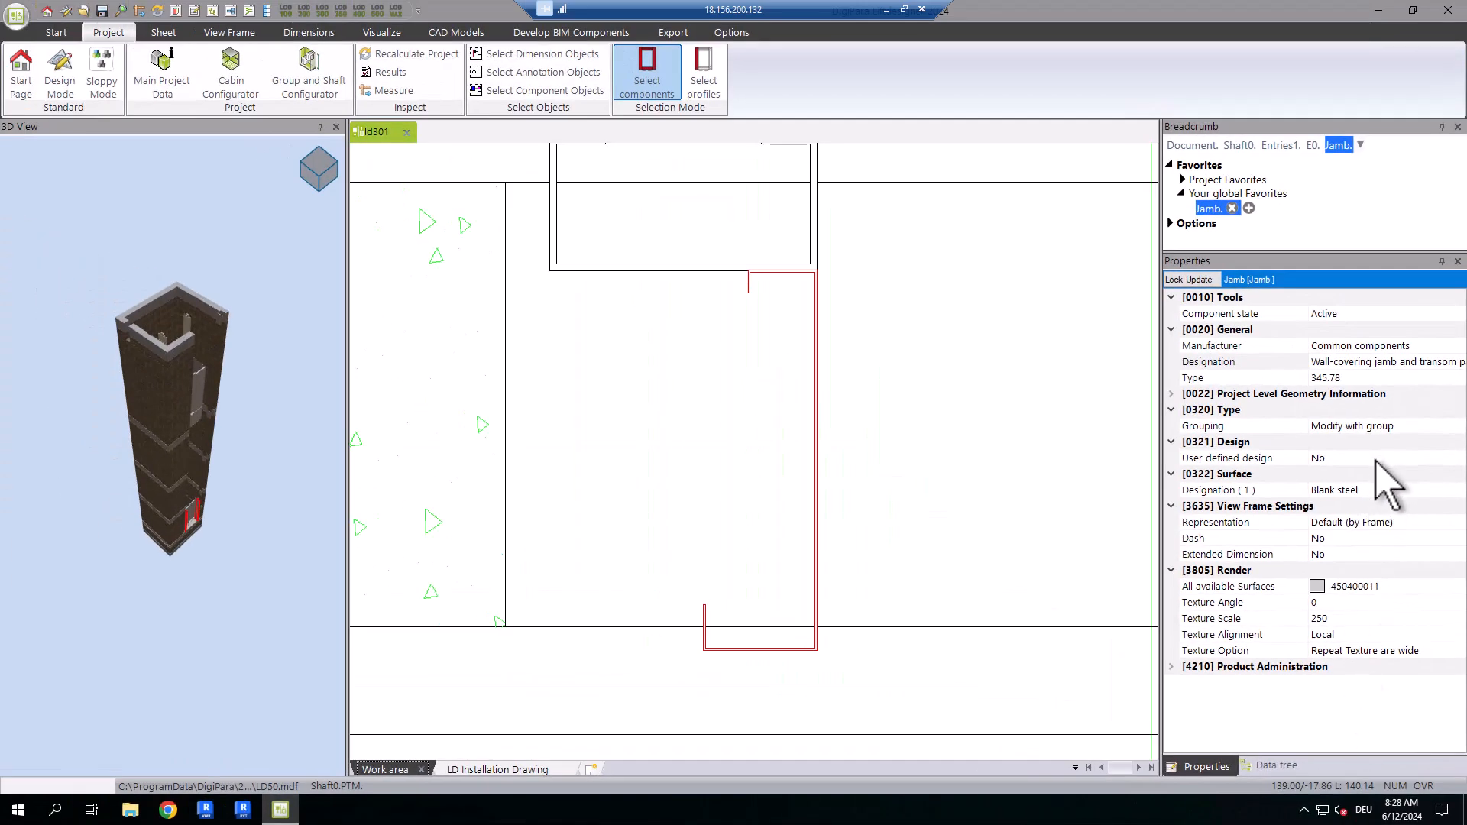
Step: Set the selected jamb's User defined design property to Yes
{"action": "left_click", "coordinate": [1447, 458]}
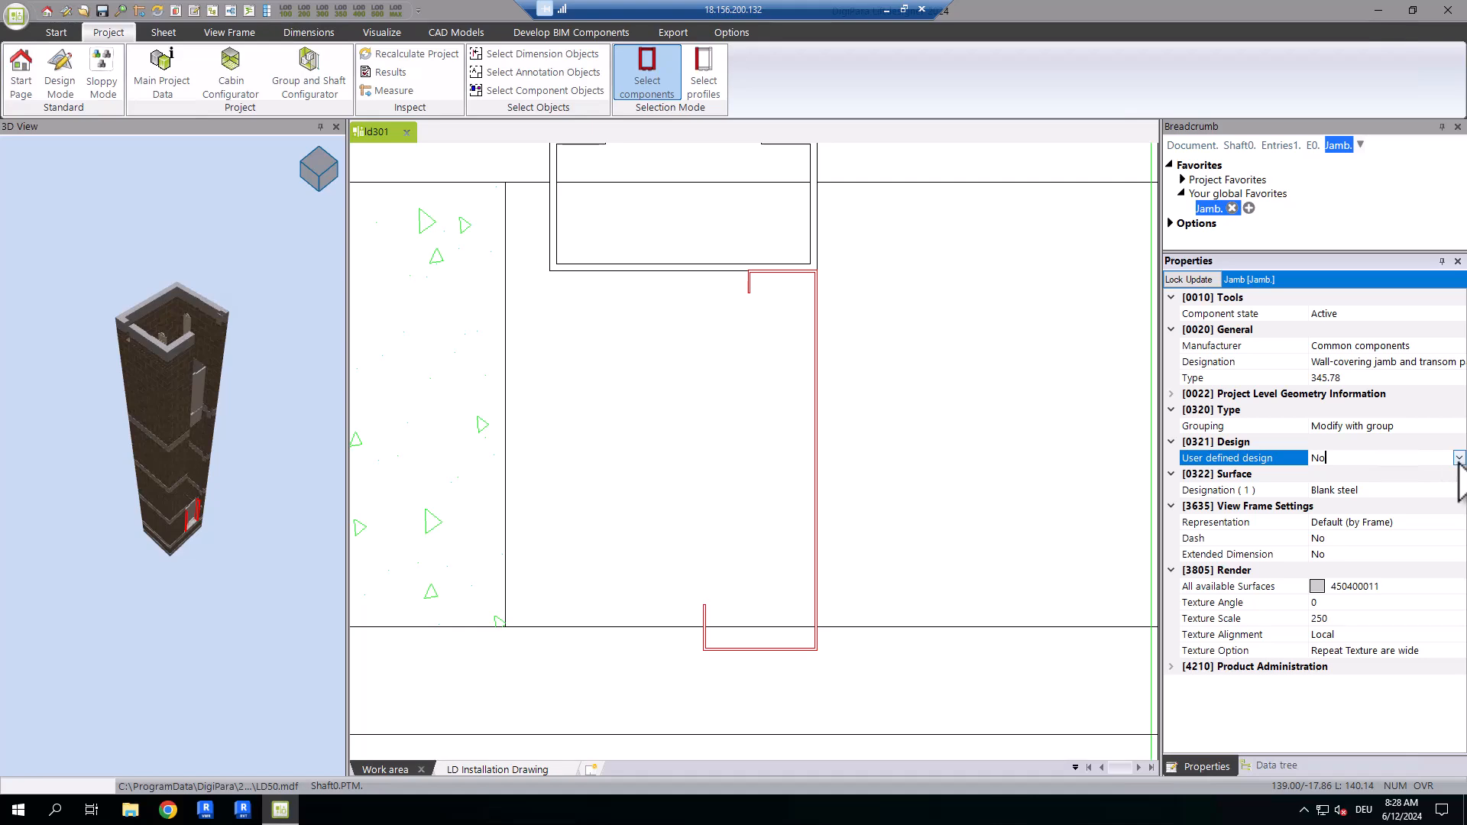
{"action": "left_click", "coordinate": [1458, 458]}
{"action": "left_click", "coordinate": [1325, 483]}
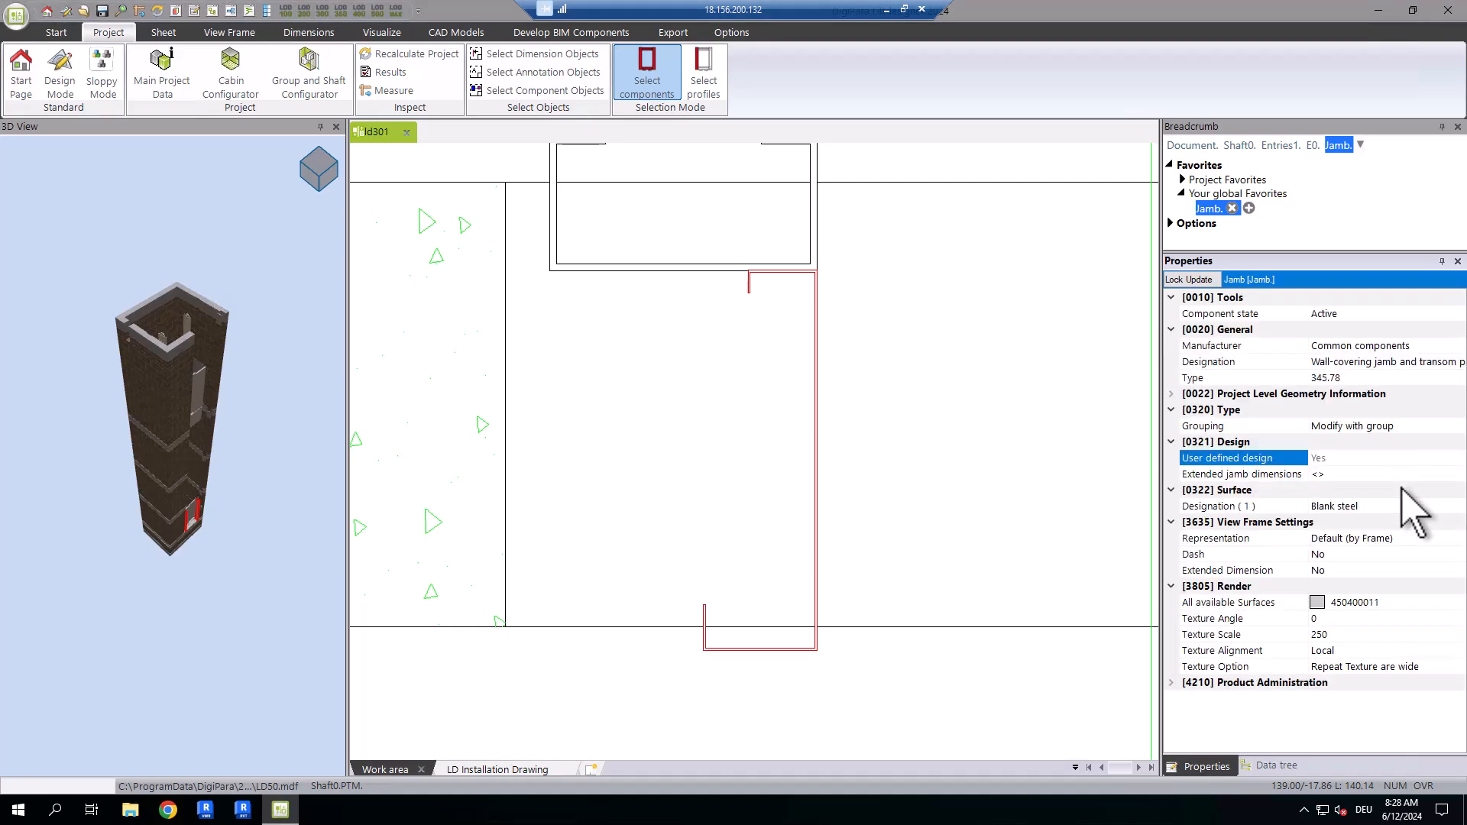
Step: Set X2 of the left jamb and X4 of the right jamb to 139 mm in the extended jamb dimensions
{"action": "left_click", "coordinate": [1443, 475]}
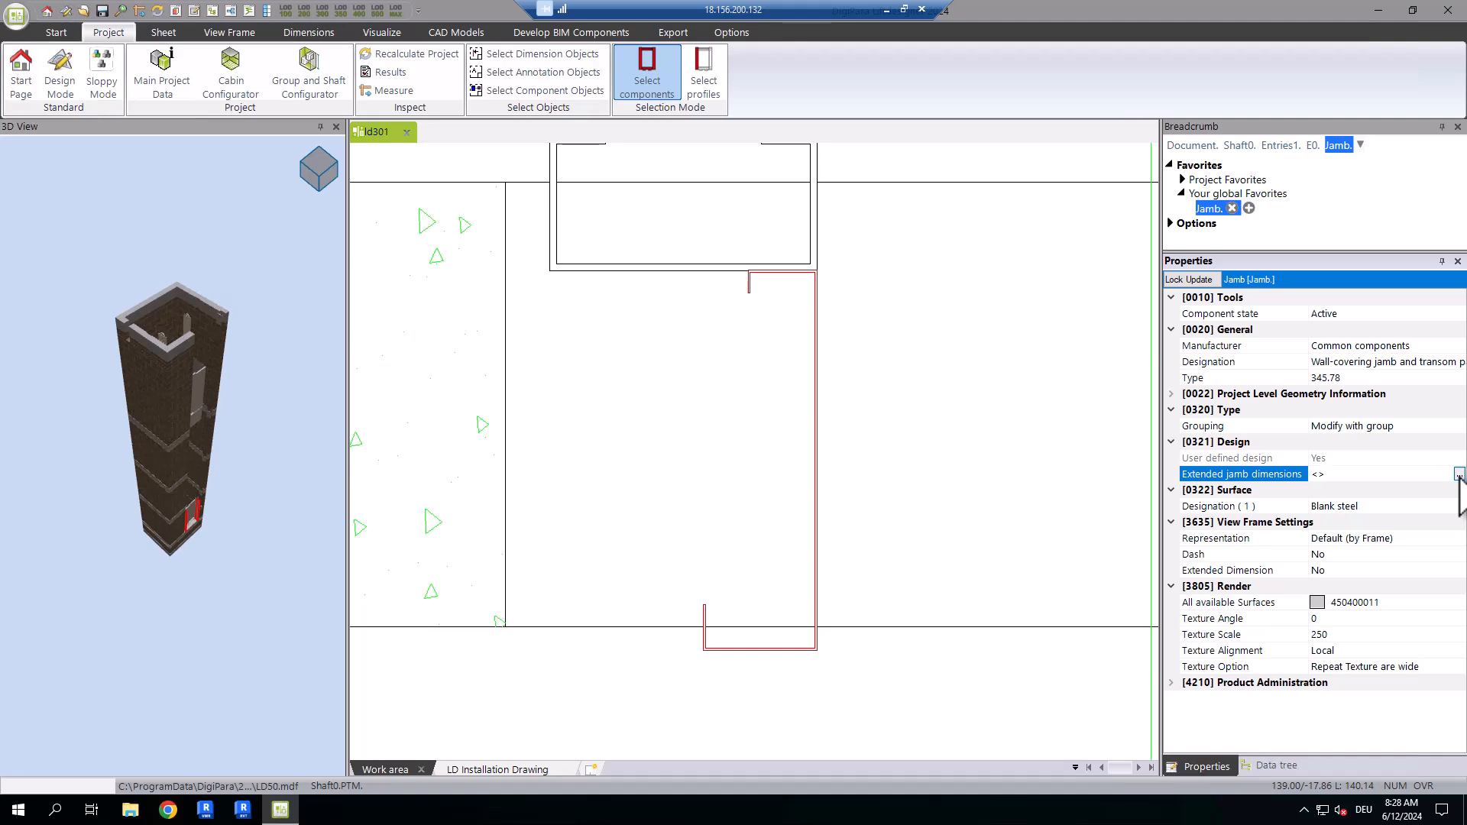
{"action": "left_click", "coordinate": [1458, 474]}
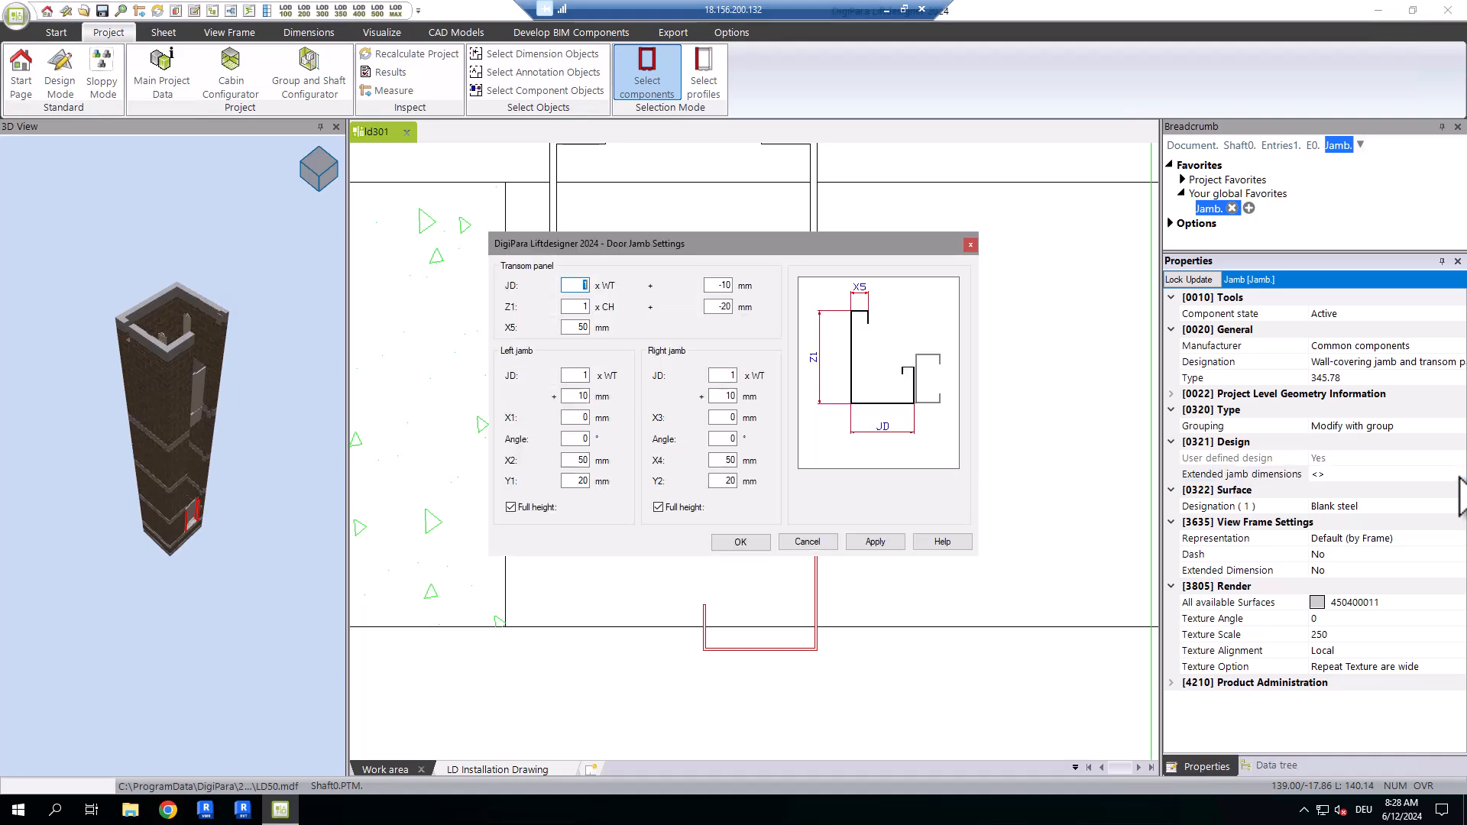
{"action": "left_click", "coordinate": [571, 459]}
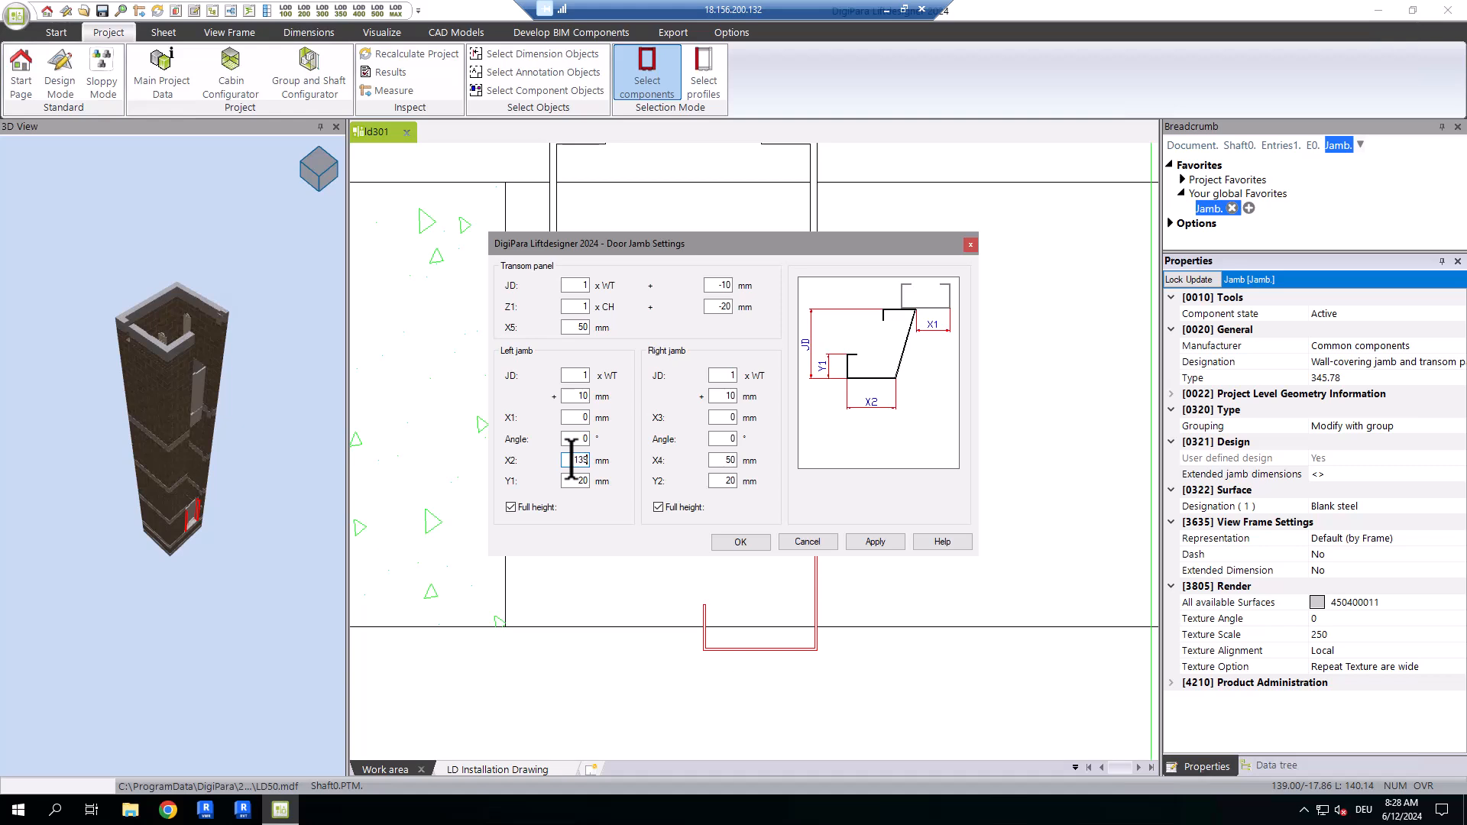
{"action": "left_click", "coordinate": [718, 460]}
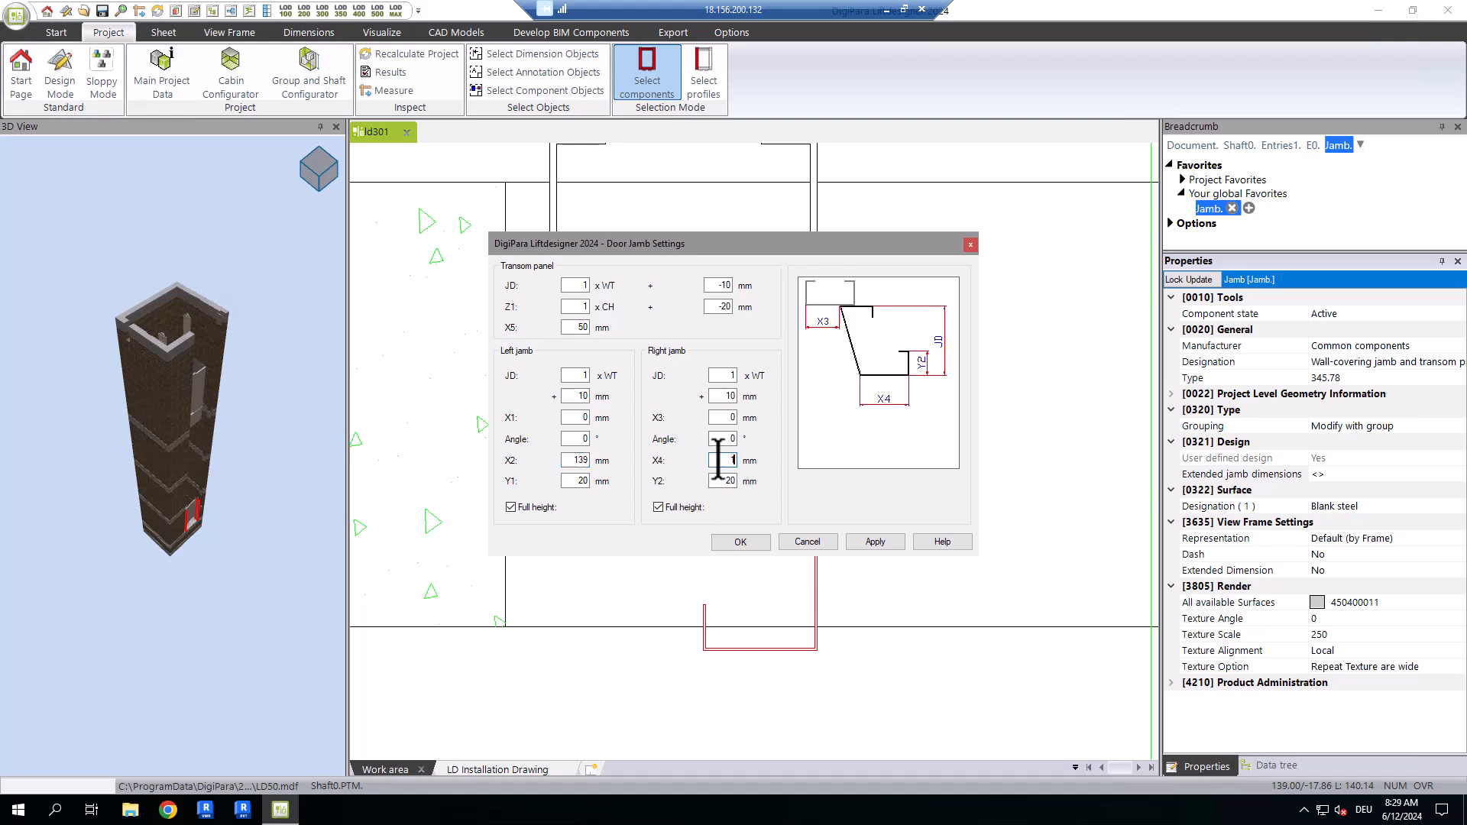
{"action": "left_click", "coordinate": [745, 542]}
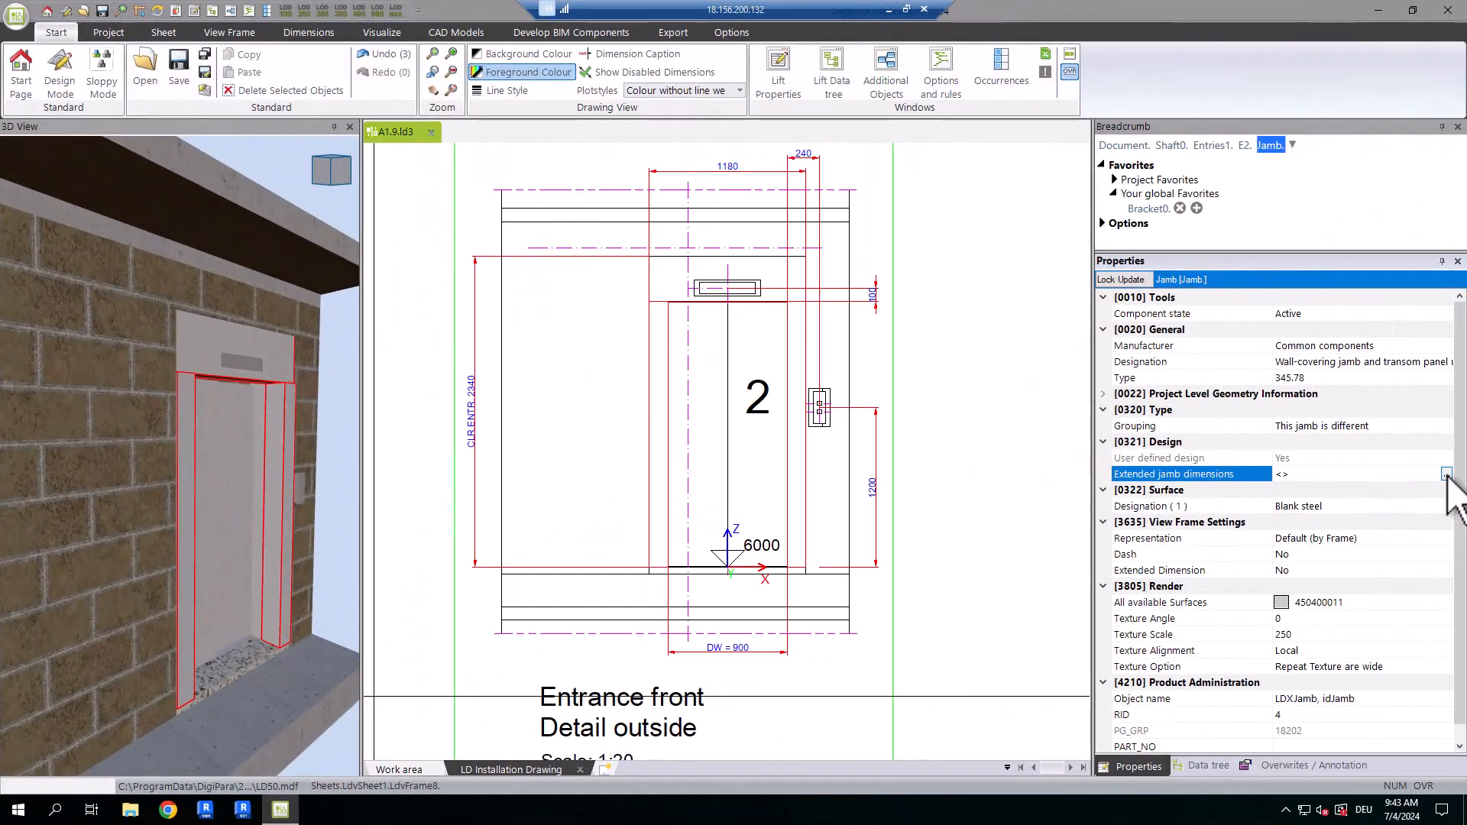
Step: Apply a 10 mm JD offset and a -60 mm Z1 offset to the transom panel in the extended jamb dimensions
{"action": "left_click", "coordinate": [1446, 475]}
{"action": "left_click_drag", "start_coordinate": [882, 250], "coordinate": [888, 399]}
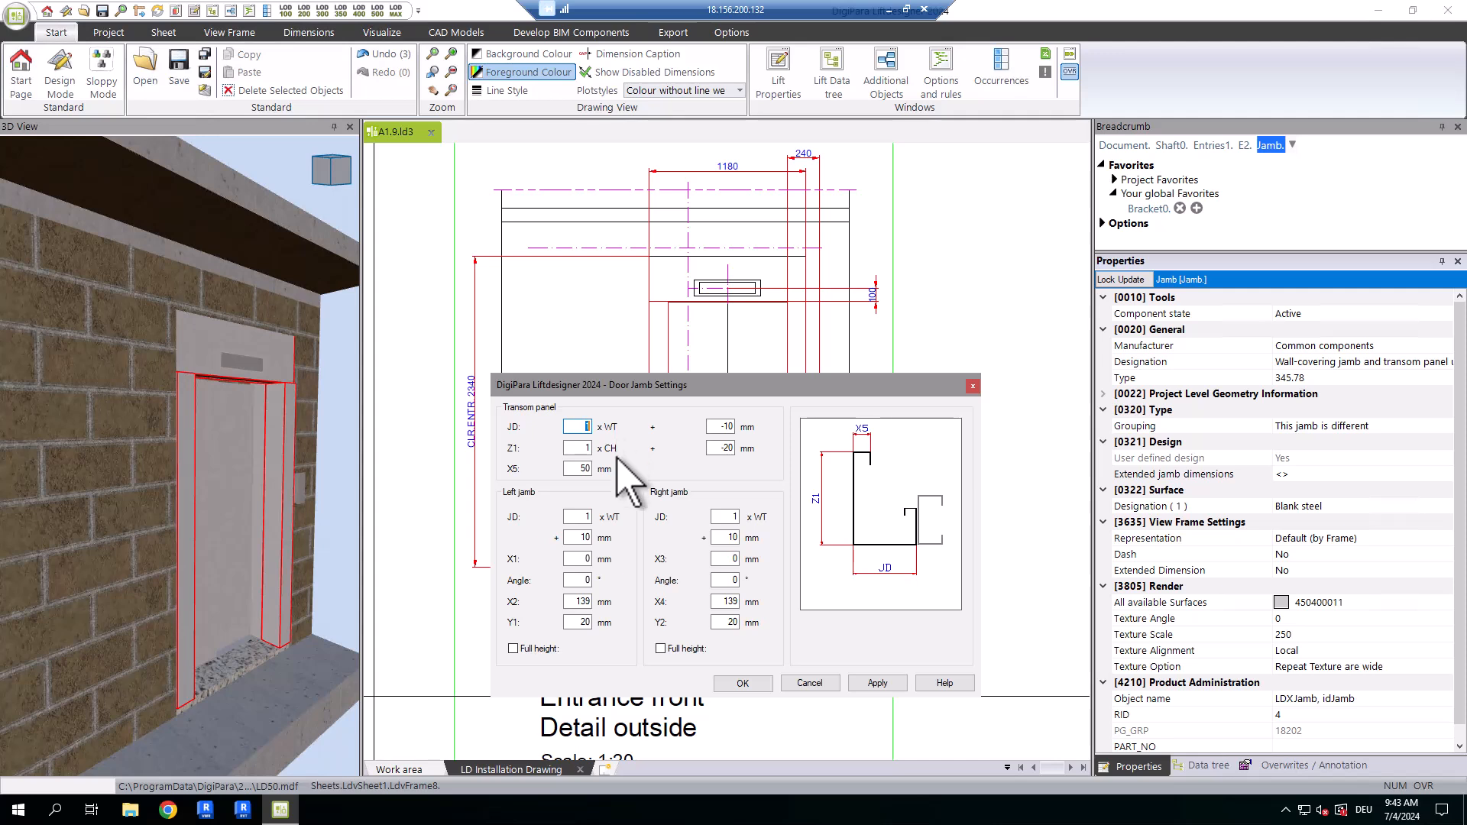
{"action": "left_click", "coordinate": [726, 427]}
{"action": "left_click", "coordinate": [878, 682]}
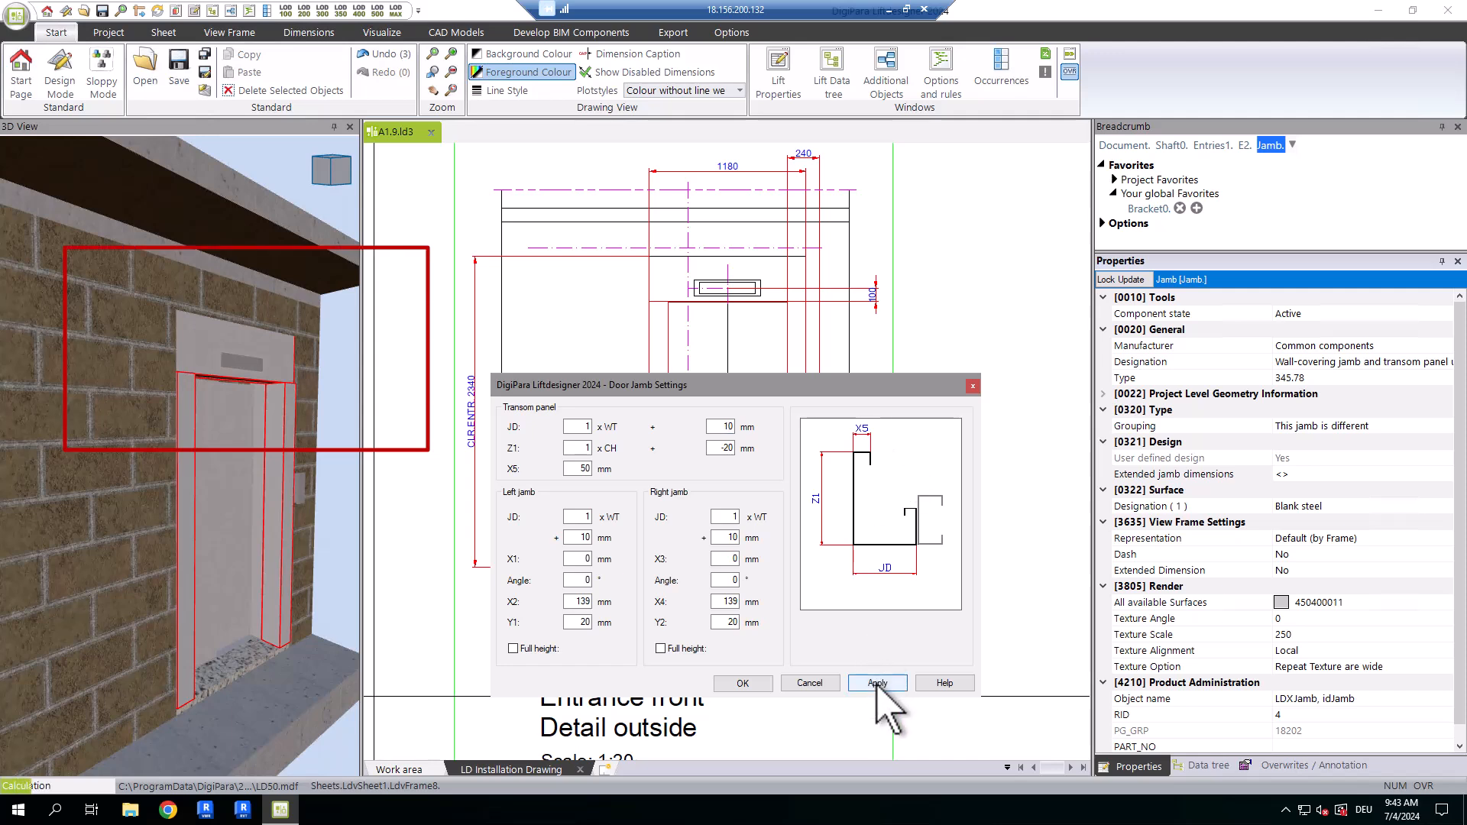
{"action": "left_click", "coordinate": [726, 448]}
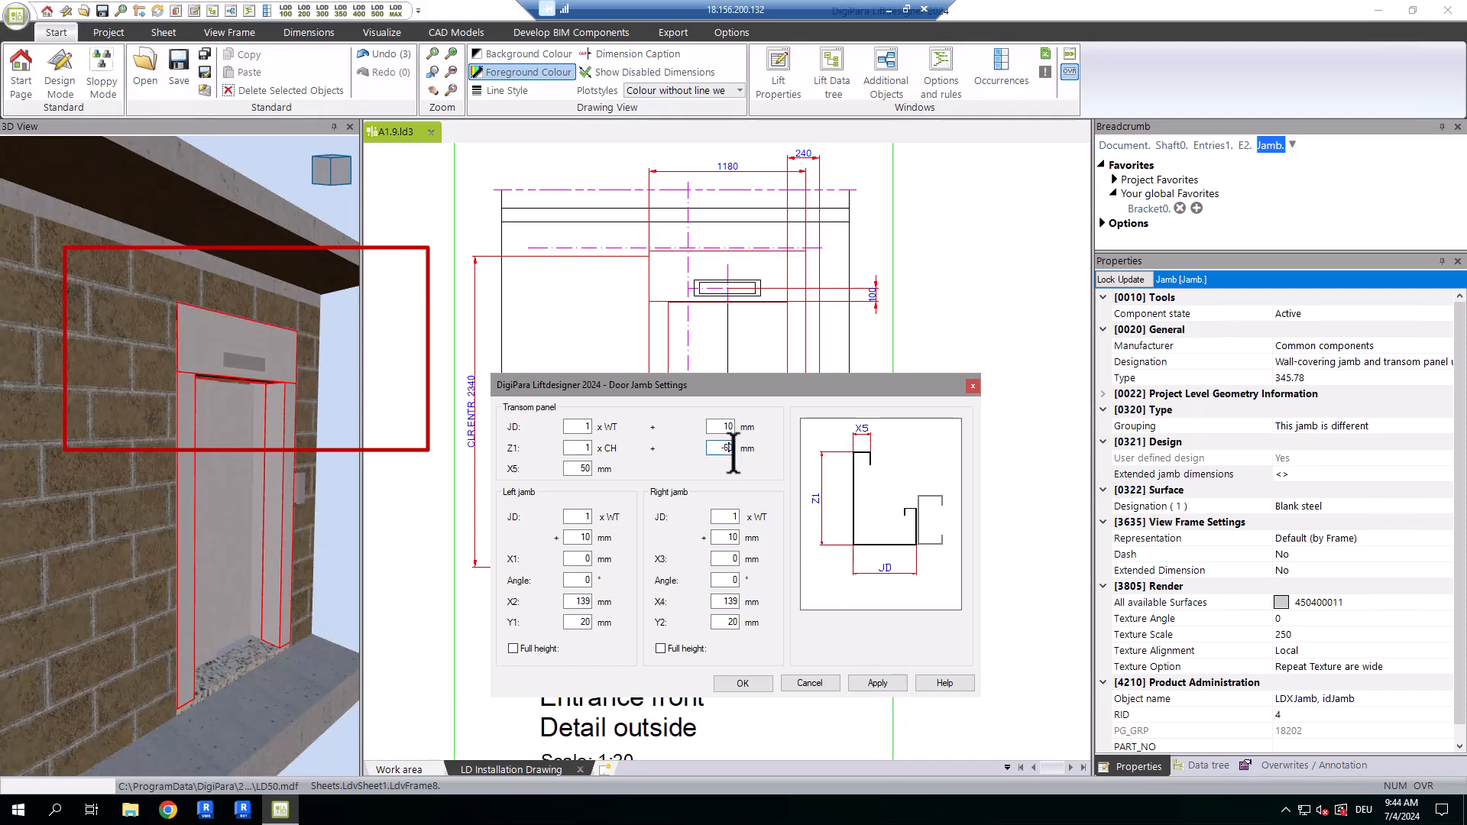
{"action": "left_click", "coordinate": [879, 682]}
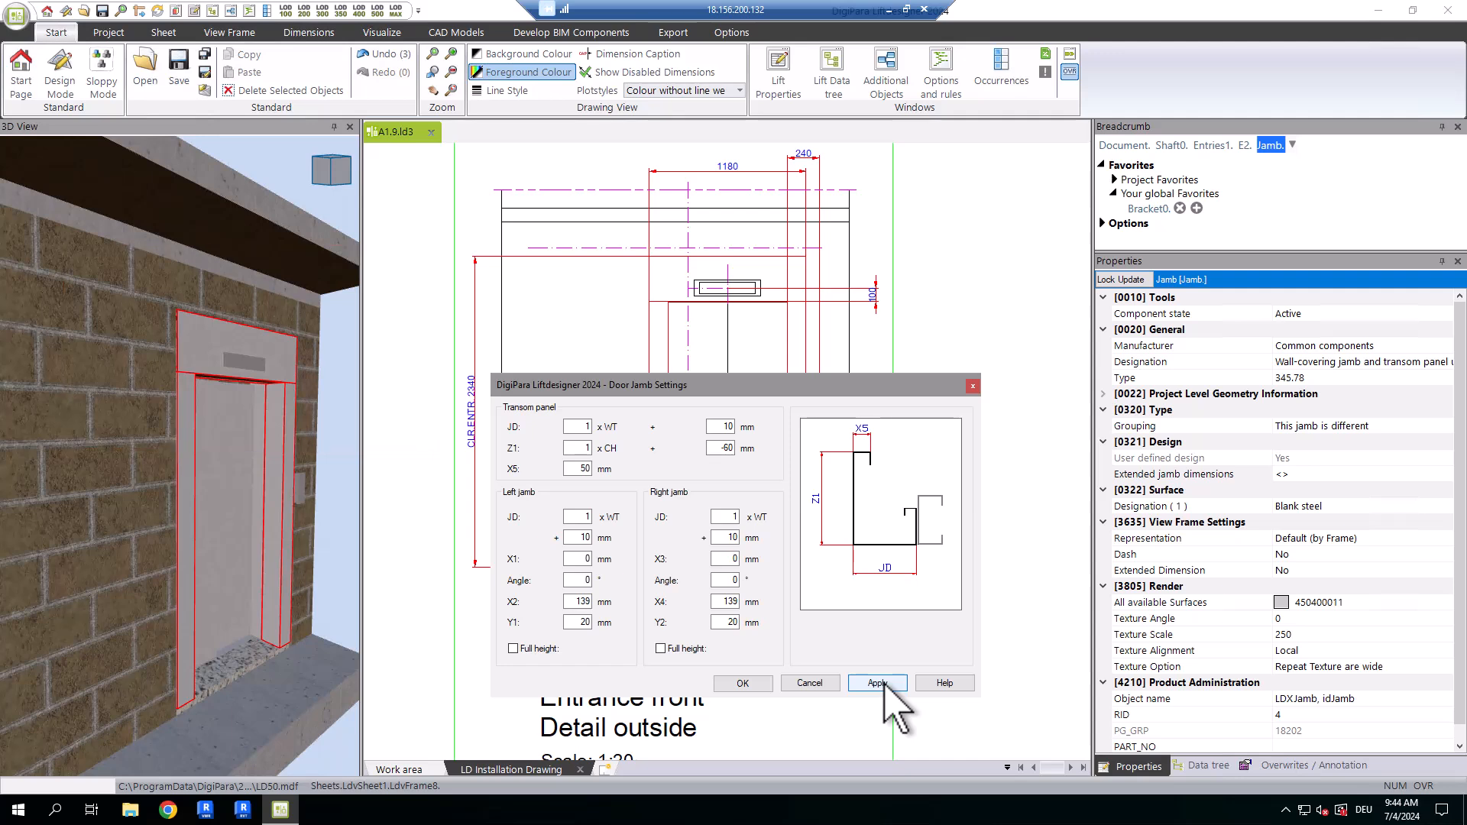
Step: Try full height on the left and right jambs, turn it off again, and close the jamb settings
{"action": "left_click", "coordinate": [660, 648]}
{"action": "left_click", "coordinate": [512, 648]}
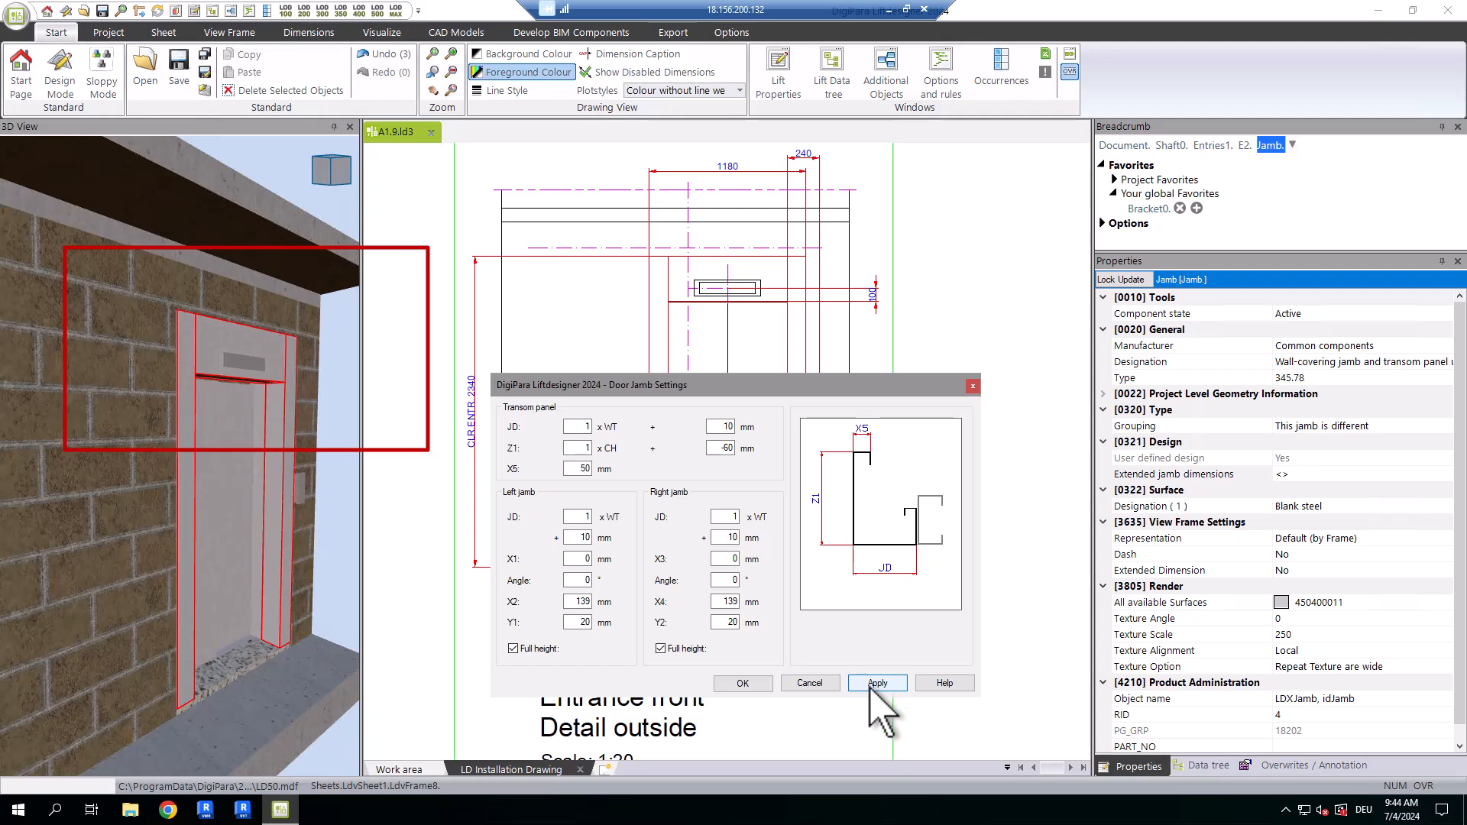
{"action": "left_click", "coordinate": [660, 648]}
{"action": "left_click", "coordinate": [513, 648]}
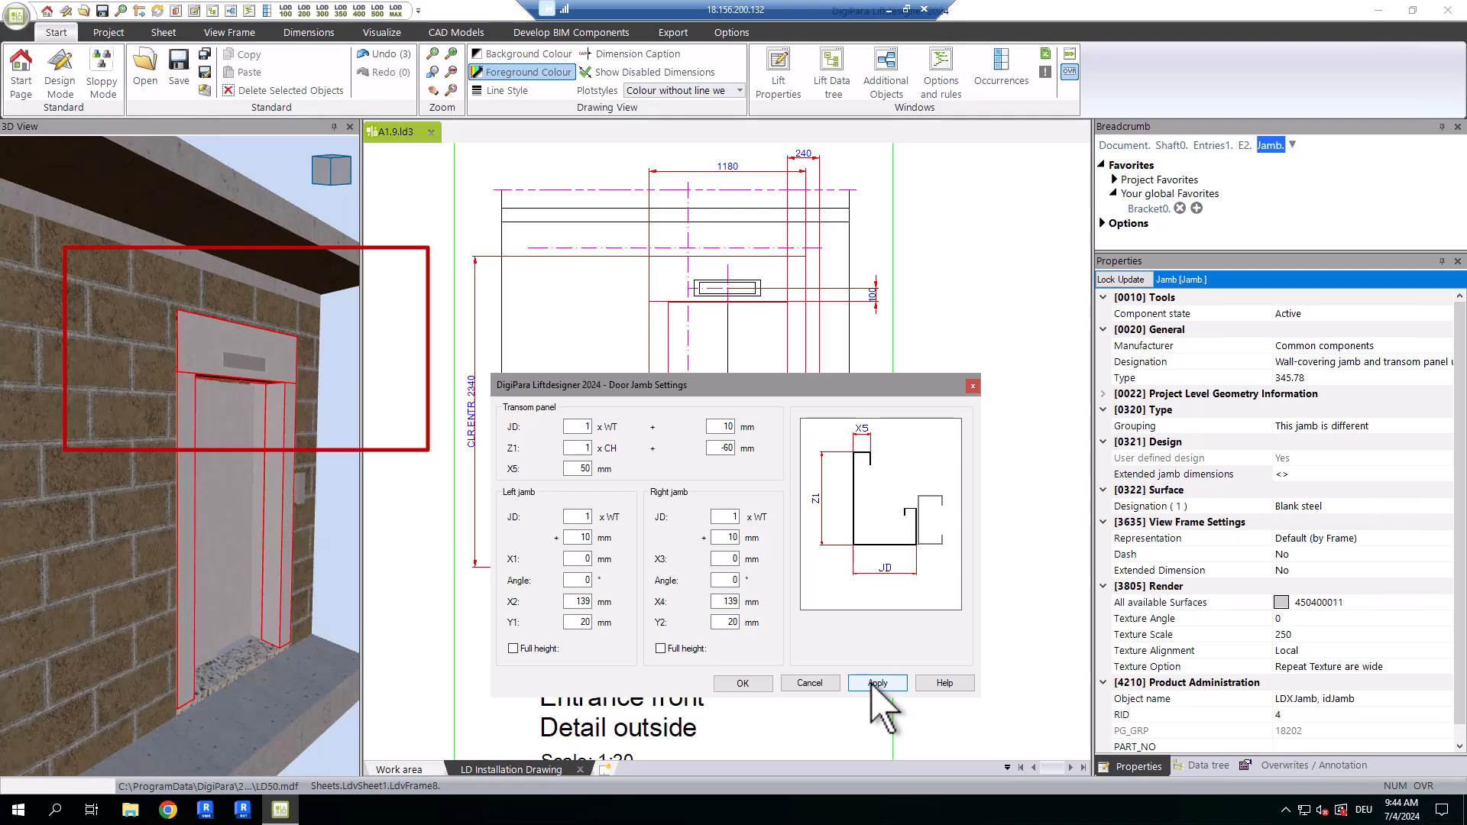
{"action": "left_click", "coordinate": [973, 386]}
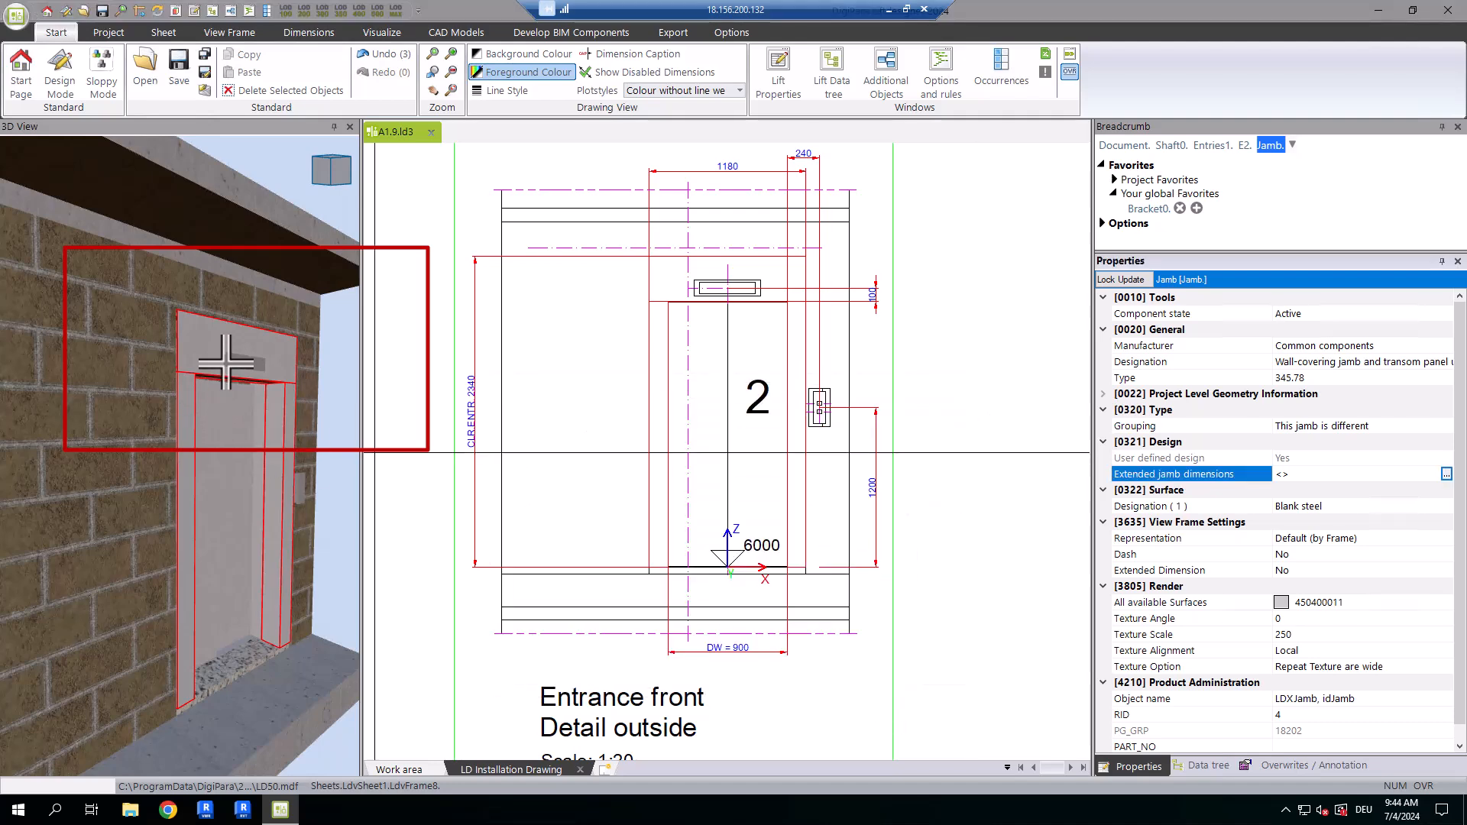
{"action": "middle_click_drag", "start_coordinate": [225, 362], "coordinate": [184, 340]}
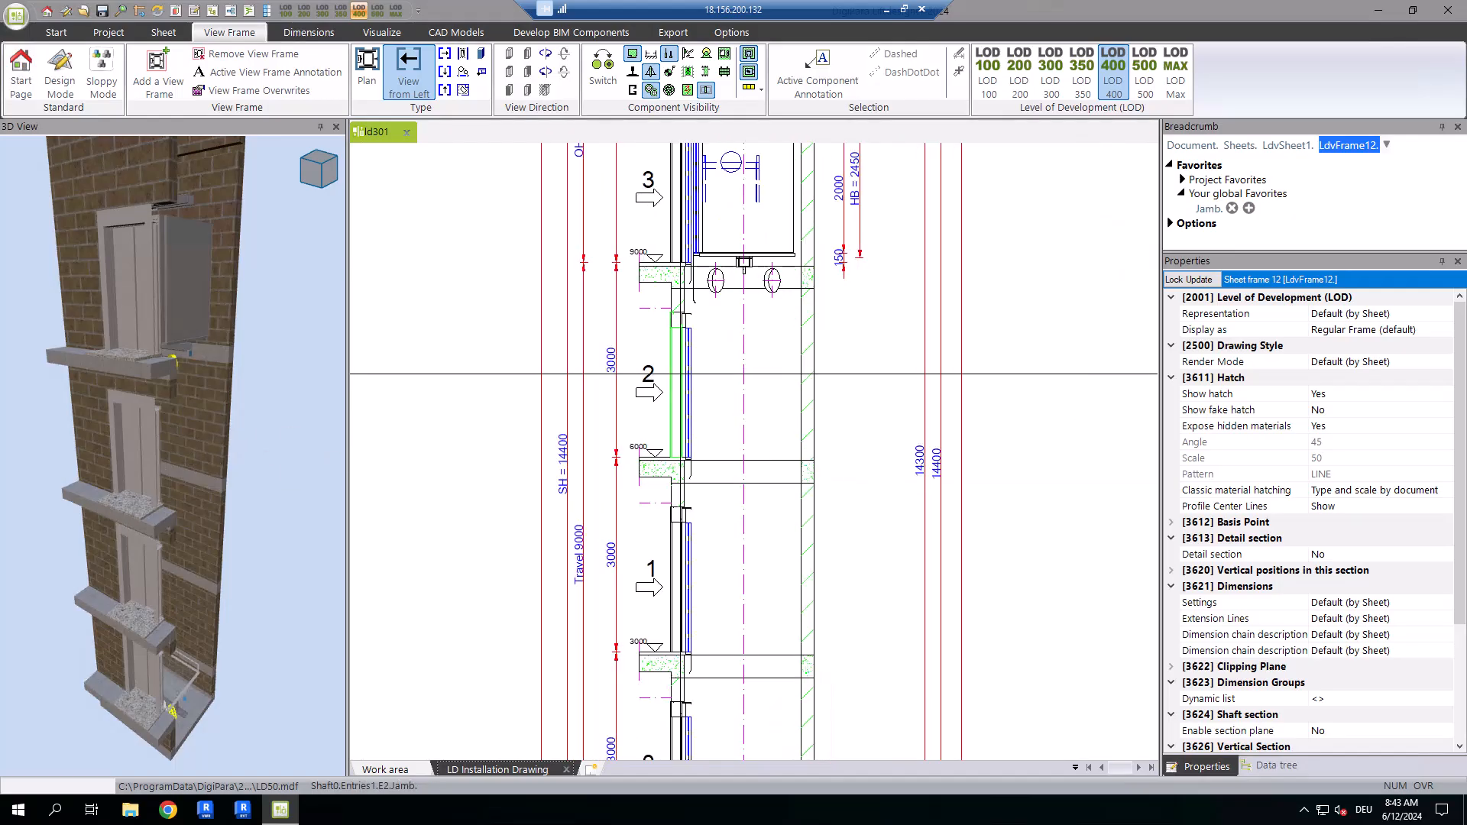
Step: Set the grouping of the jamb at entrance 2 in the shaft section to "This jamb is different"
{"action": "left_click", "coordinate": [679, 374]}
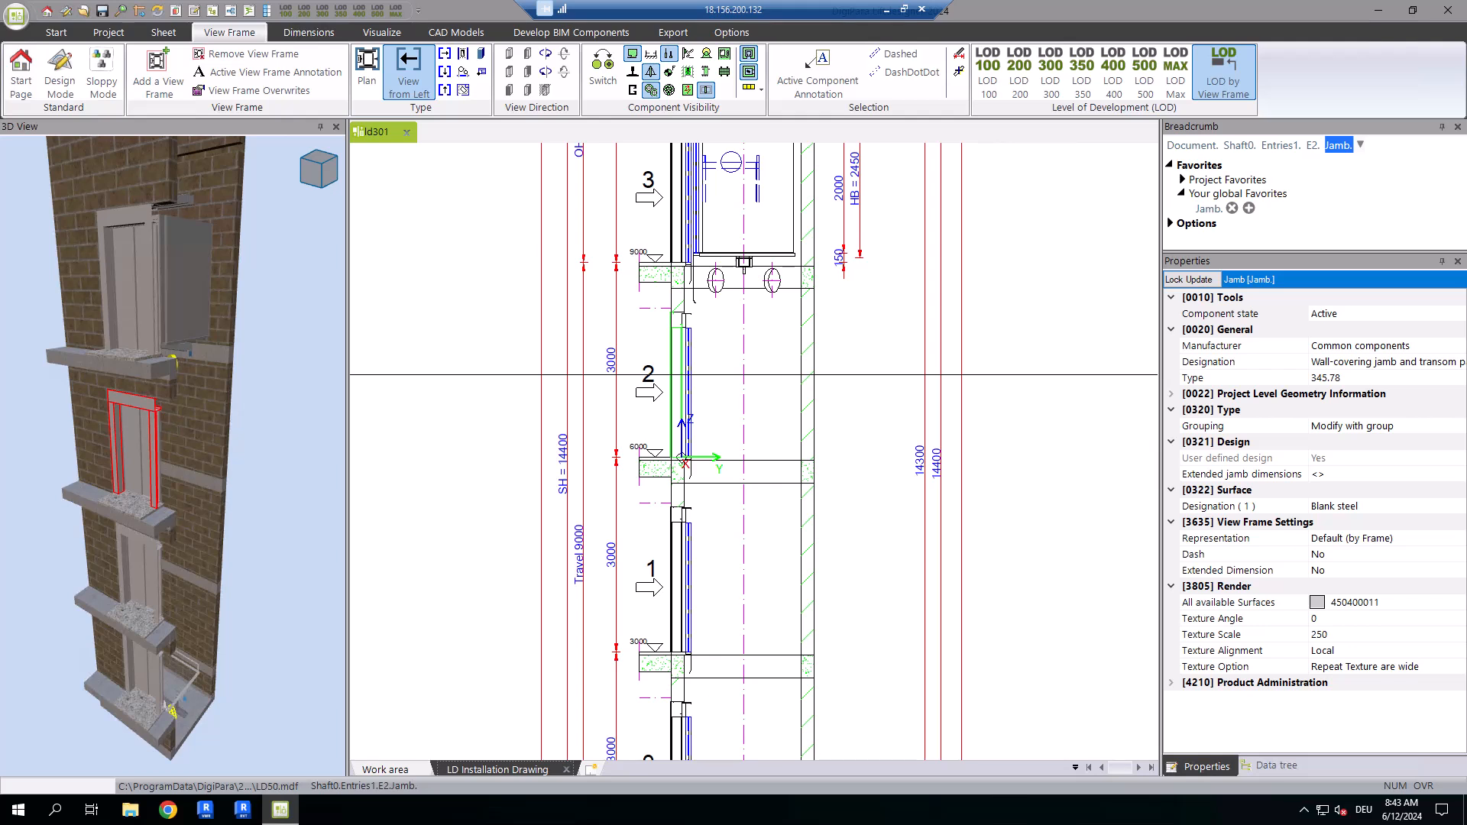
{"action": "left_click", "coordinate": [1387, 428]}
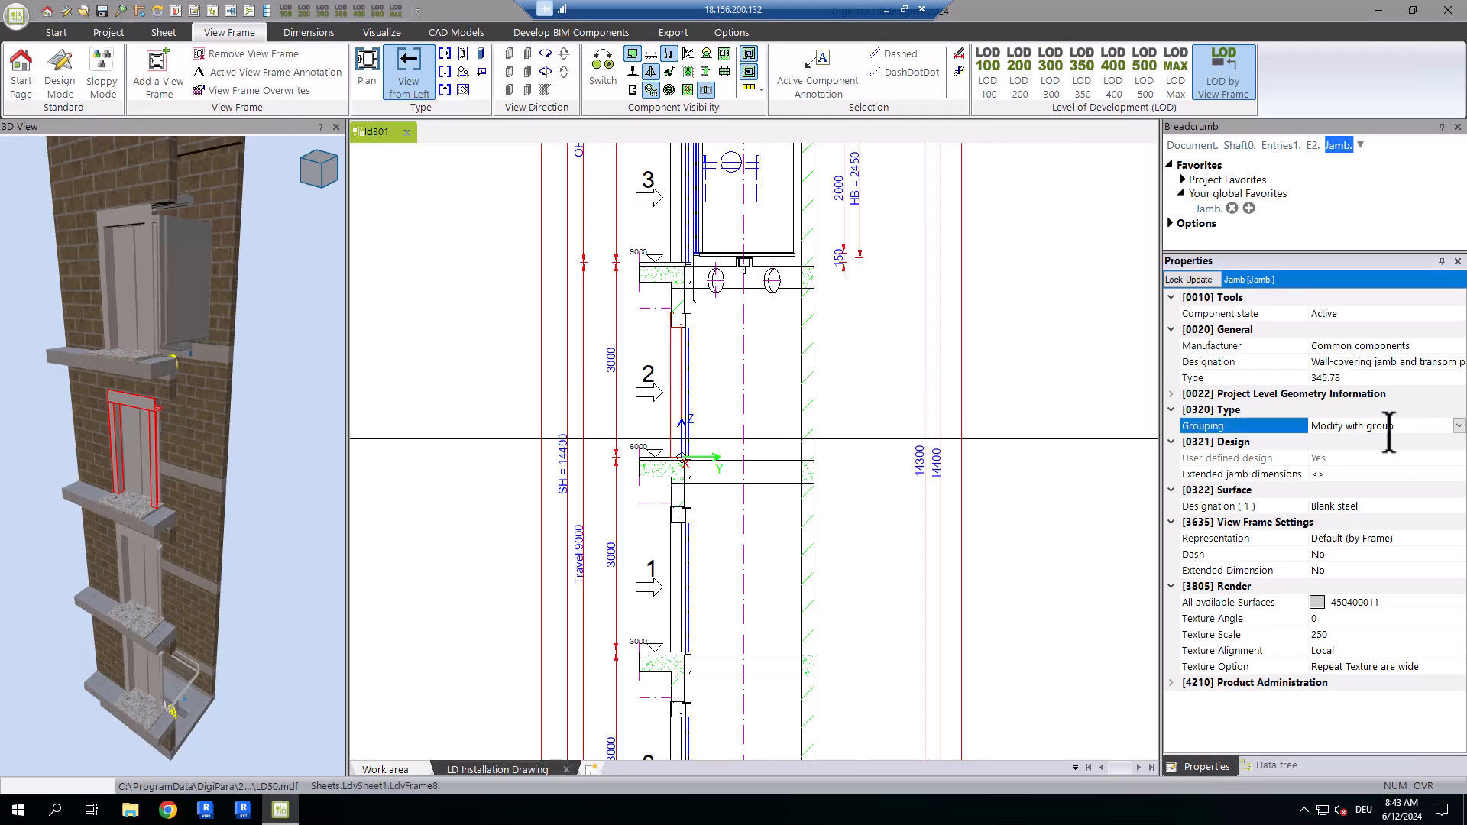
{"action": "left_click", "coordinate": [1459, 427]}
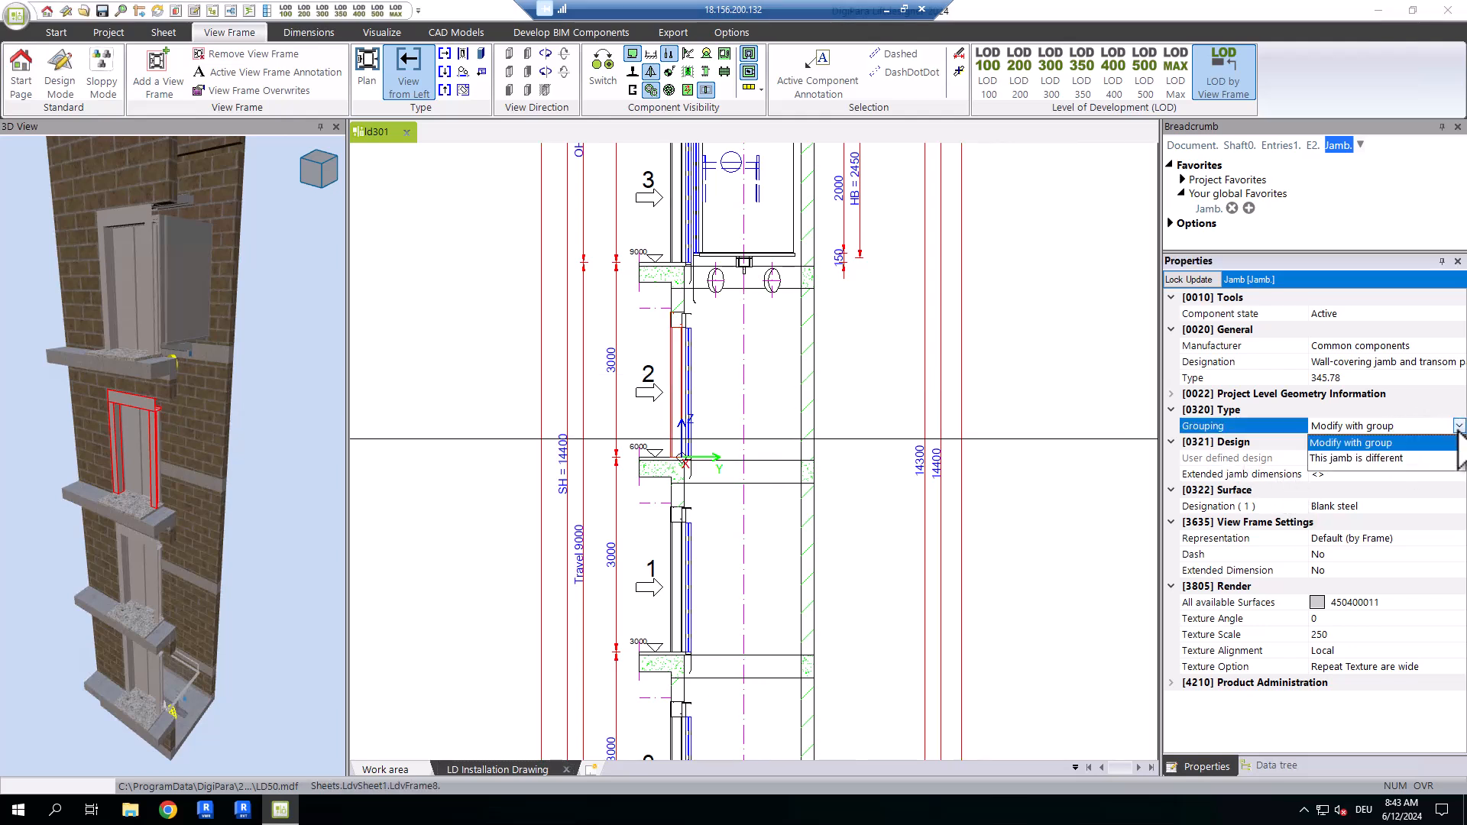
{"action": "left_click", "coordinate": [1420, 462]}
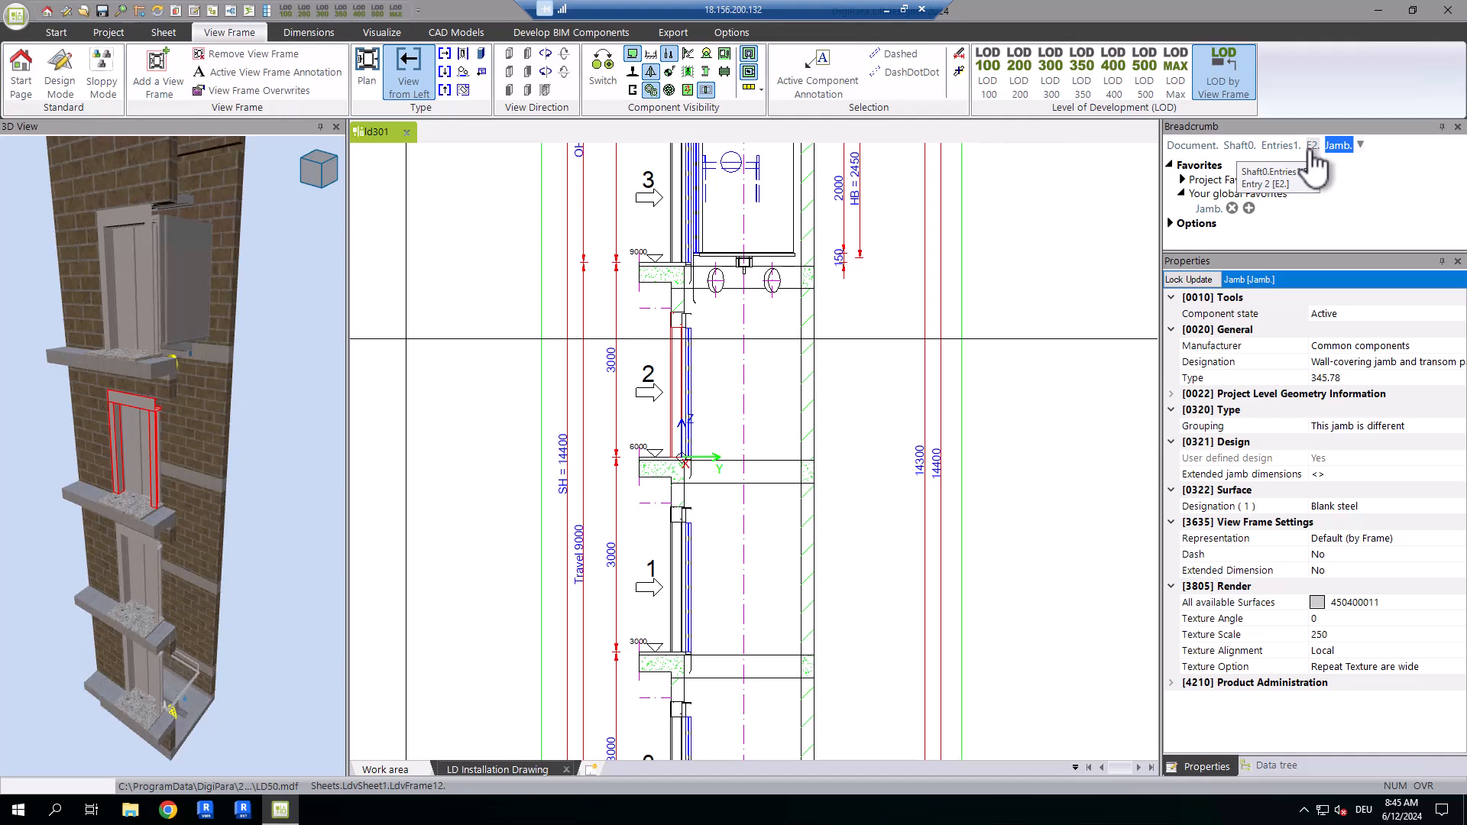
Step: Select Entry 2 as the parent object and turn on its extended dimensions in the shaft section
{"action": "left_click", "coordinate": [1312, 146]}
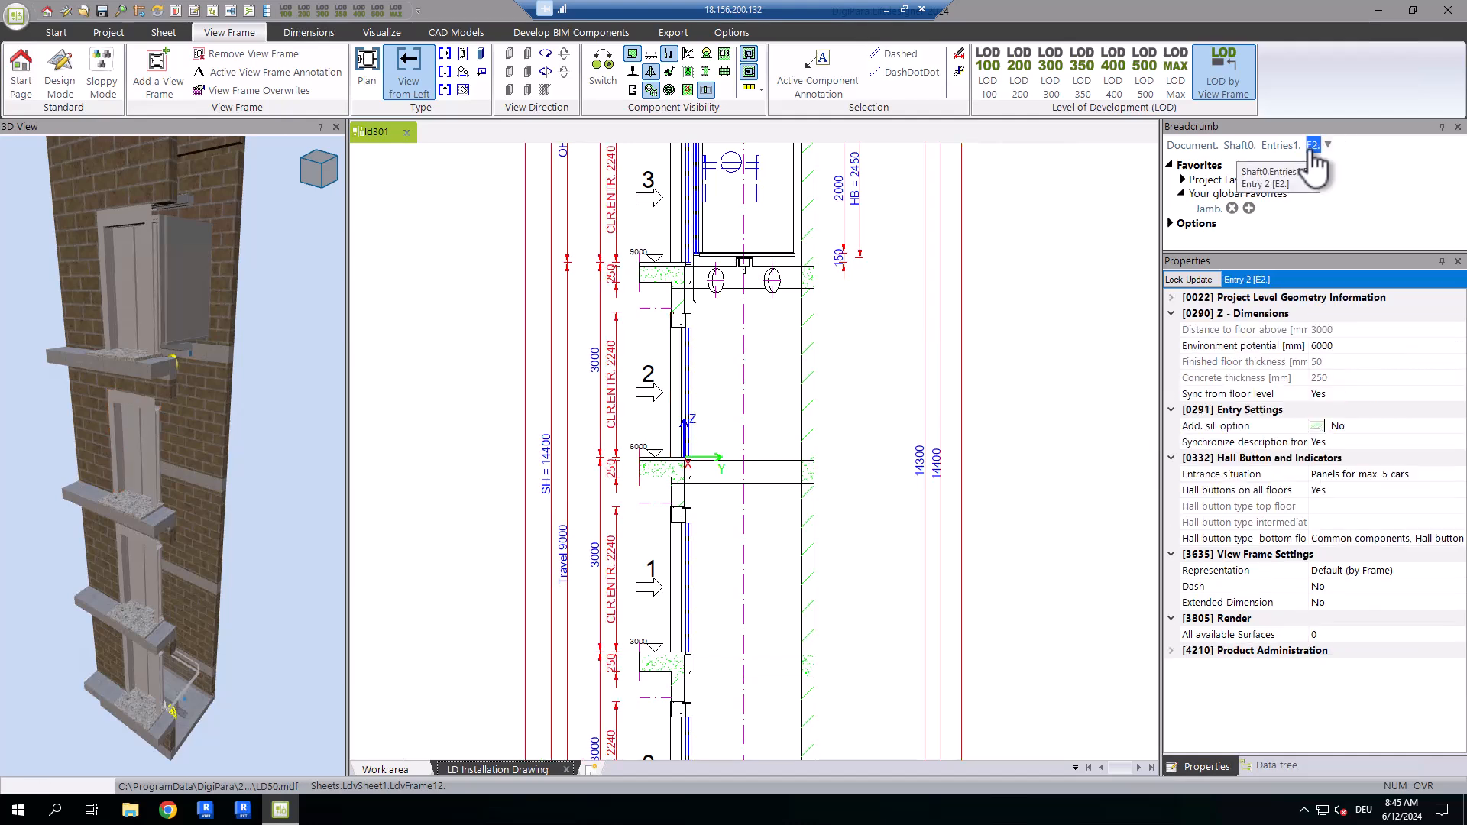
{"action": "left_click", "coordinate": [616, 385]}
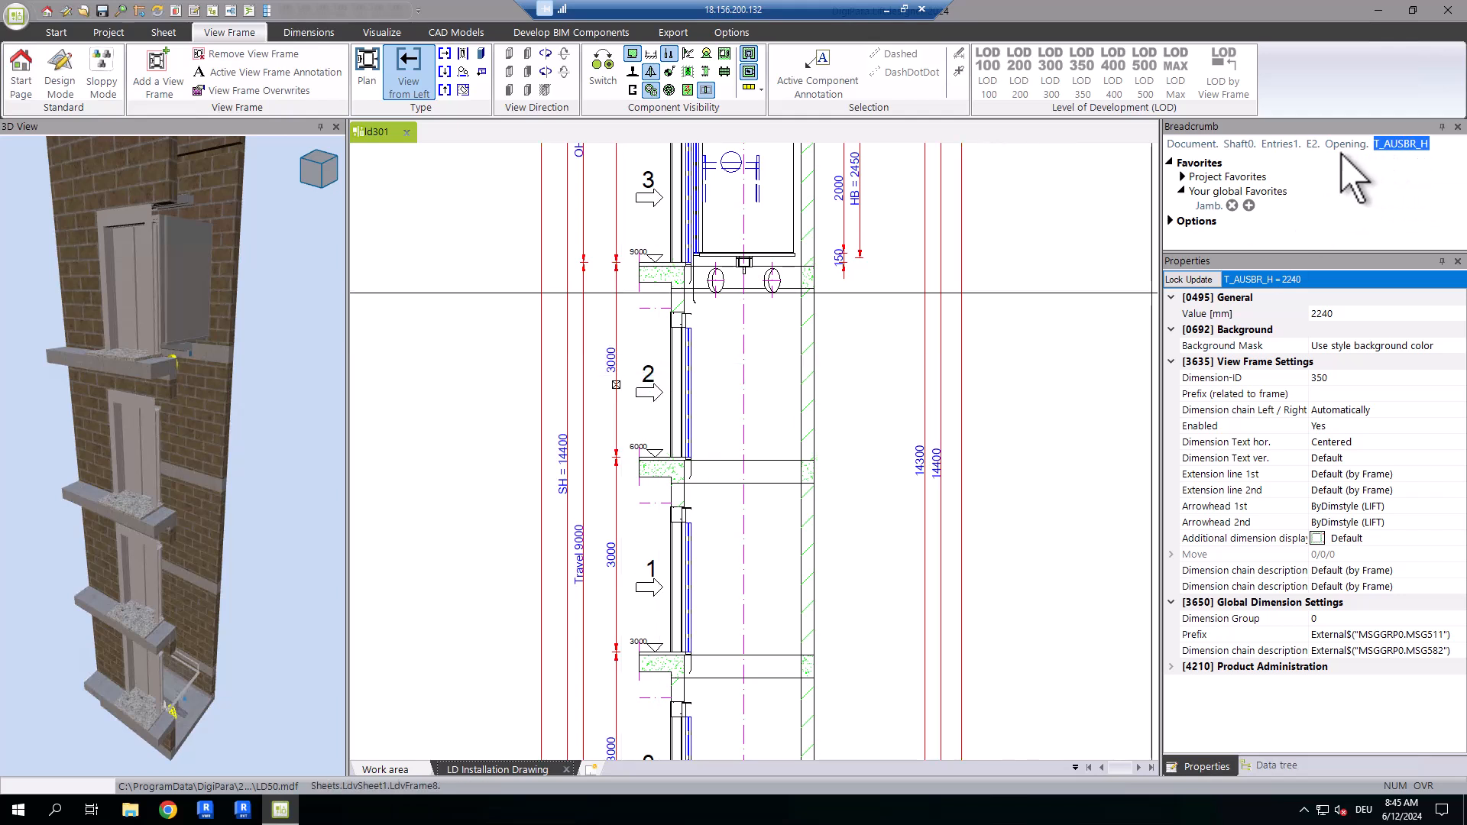
{"action": "left_click", "coordinate": [1313, 145]}
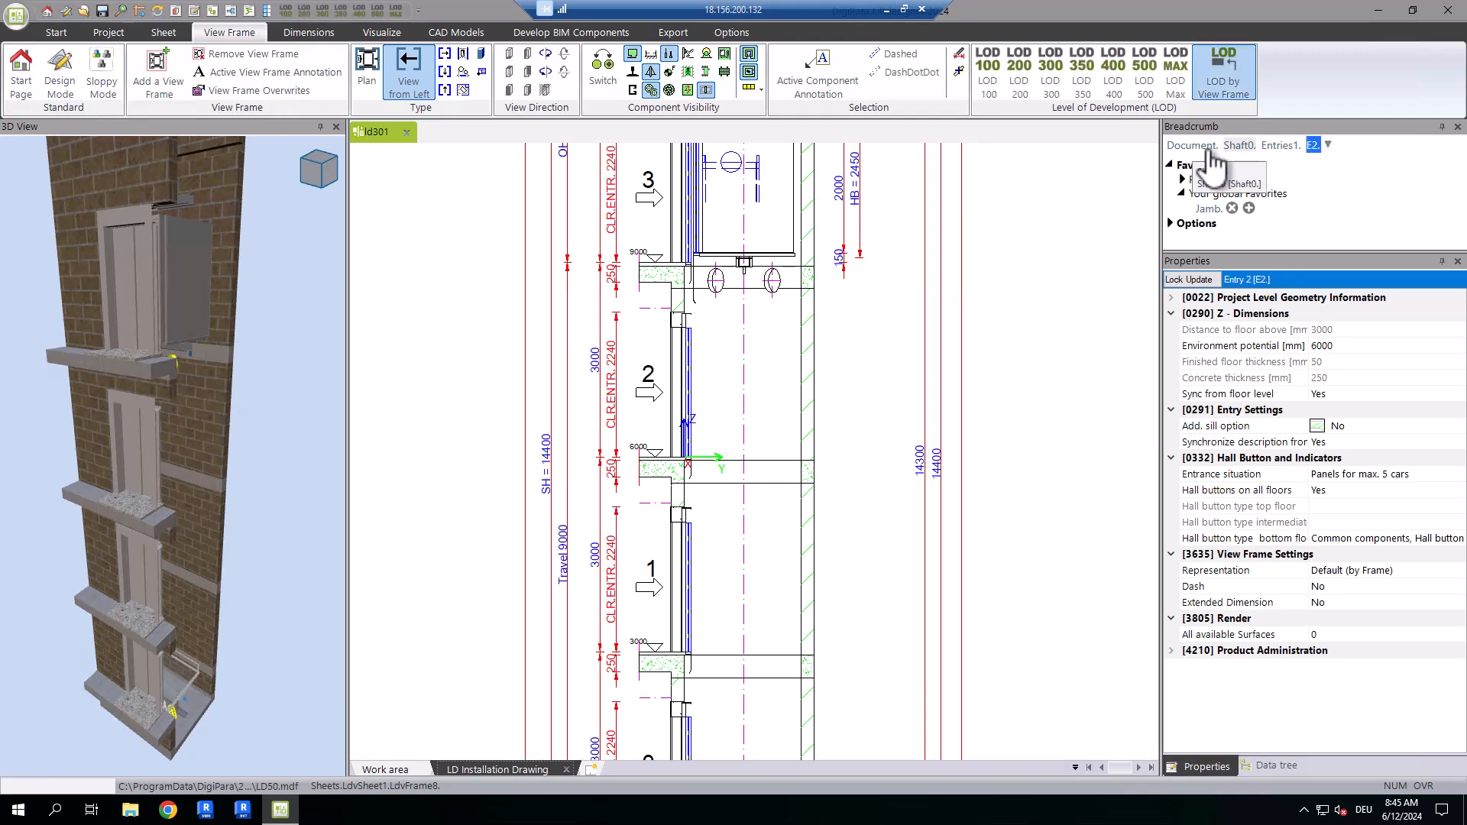
{"action": "left_click", "coordinate": [959, 55]}
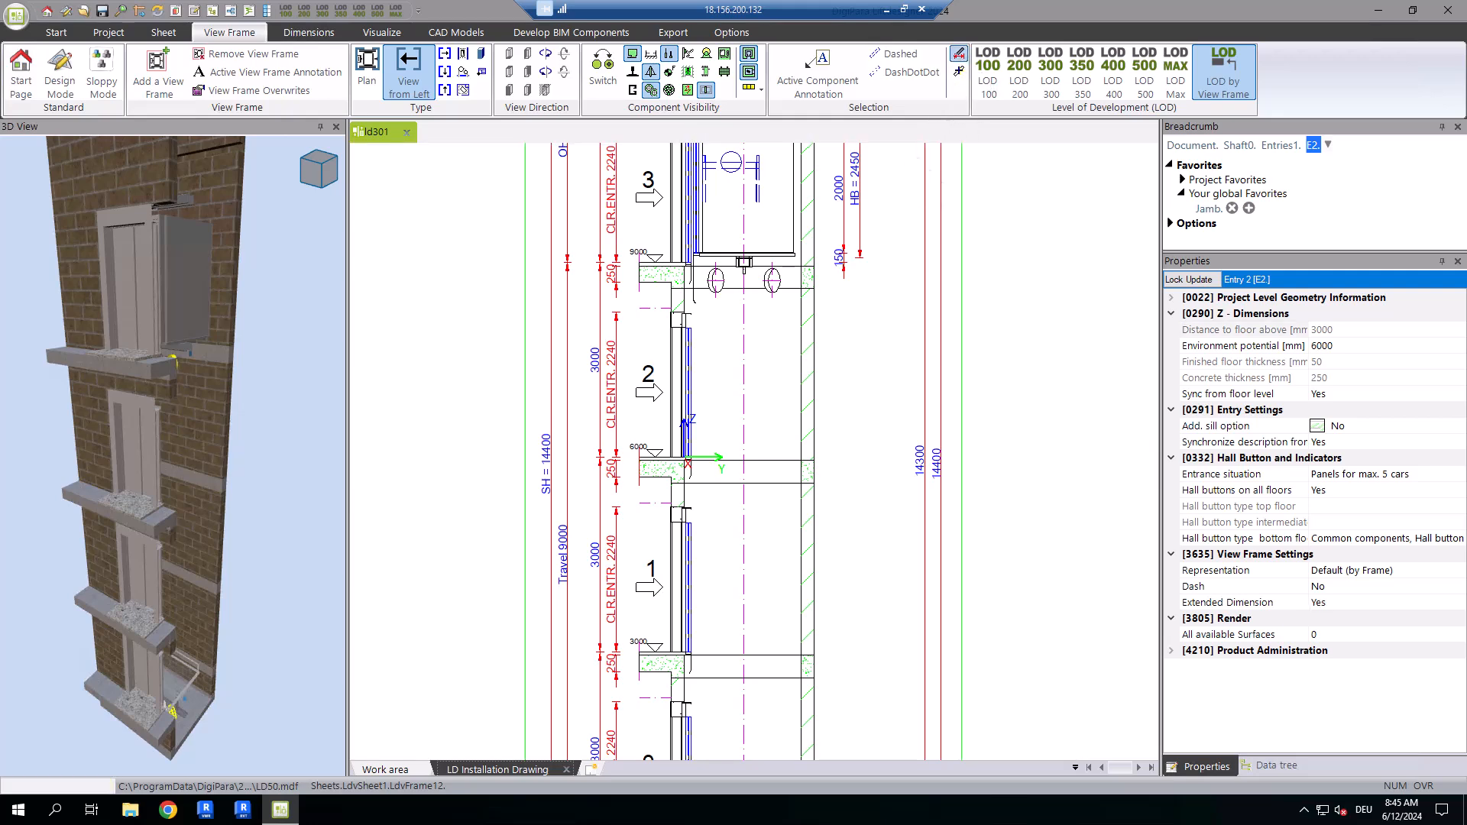
Step: Set the CLR.ENTR. opening height dimension of entrance 2 to 2340 mm
{"action": "left_click", "coordinate": [685, 357]}
{"action": "left_click", "coordinate": [611, 382]}
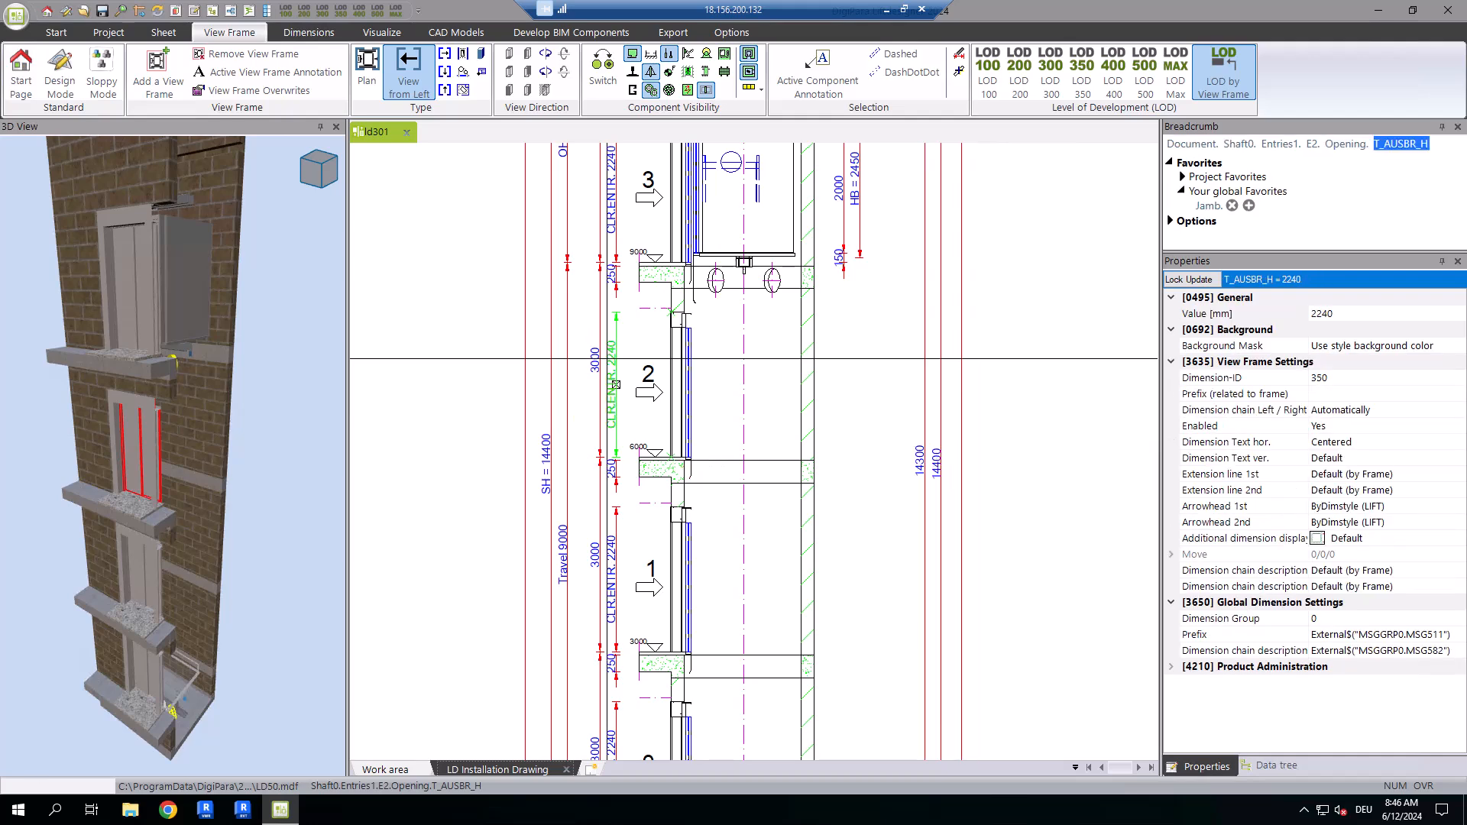
{"action": "left_click", "coordinate": [1363, 313]}
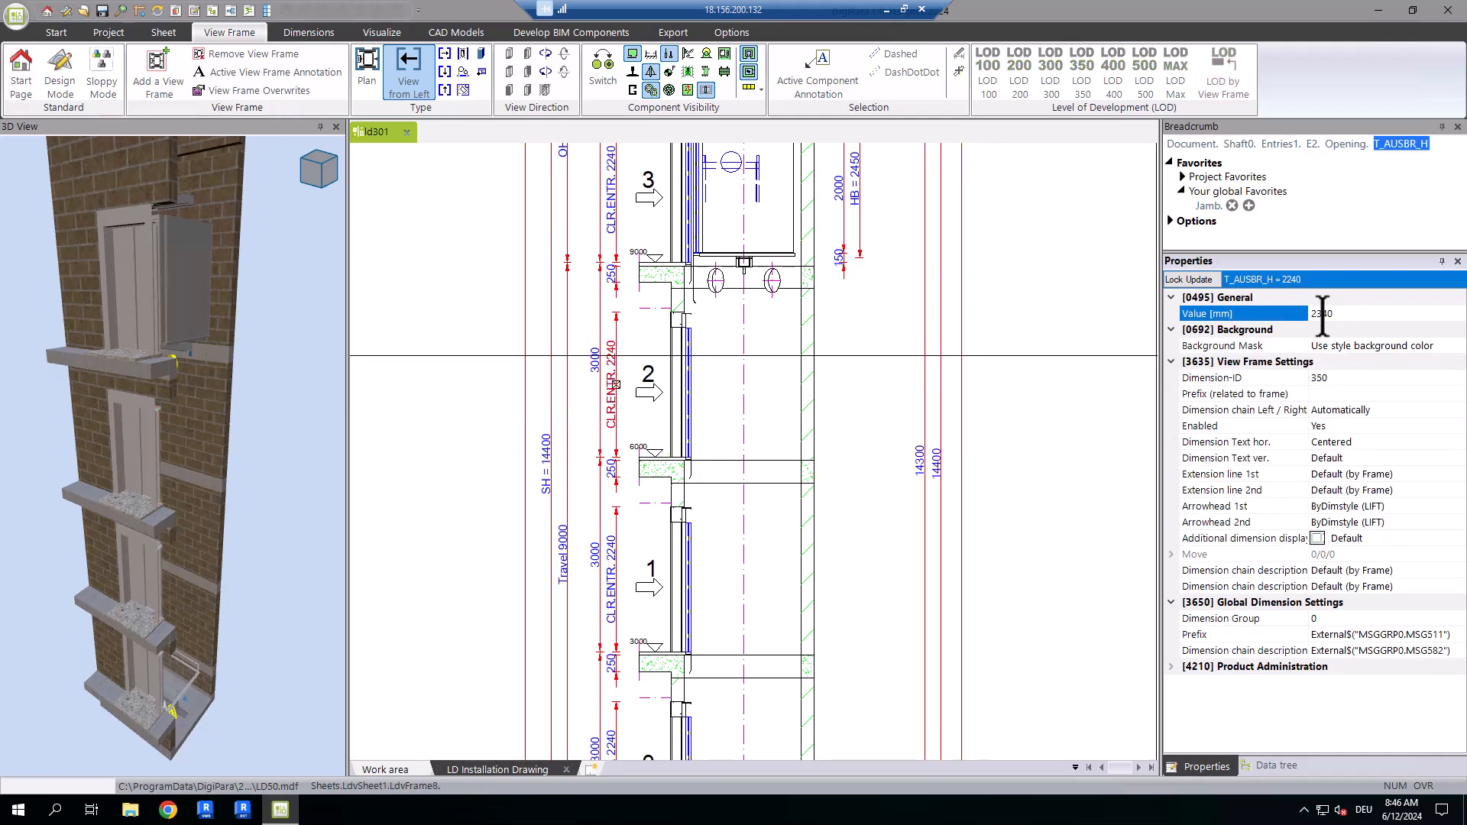
{"action": "key", "text": "Return"}
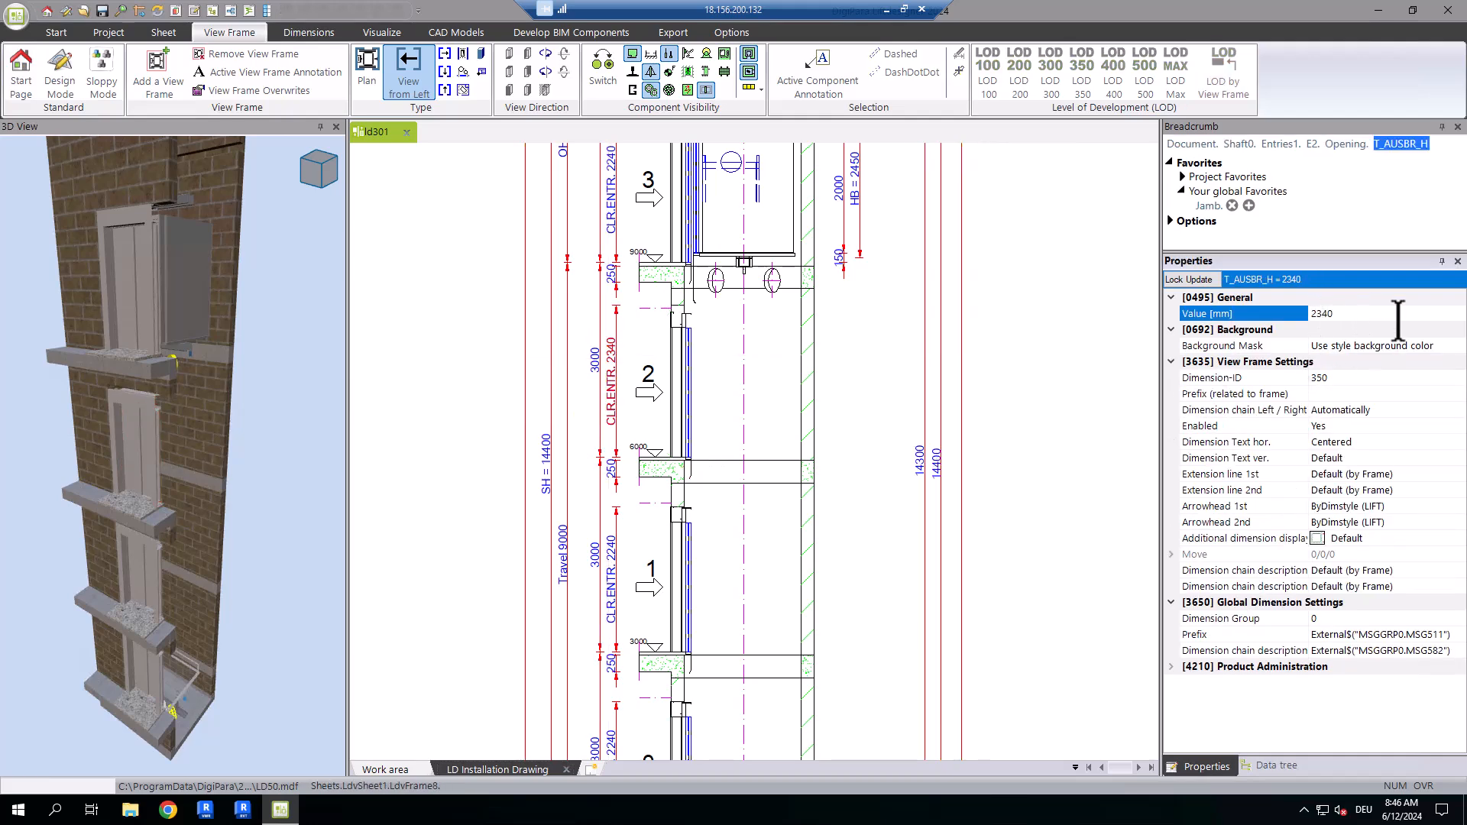
{"action": "scroll", "coordinate": [646, 385], "scroll_direction": "up", "scroll_amount": 2}
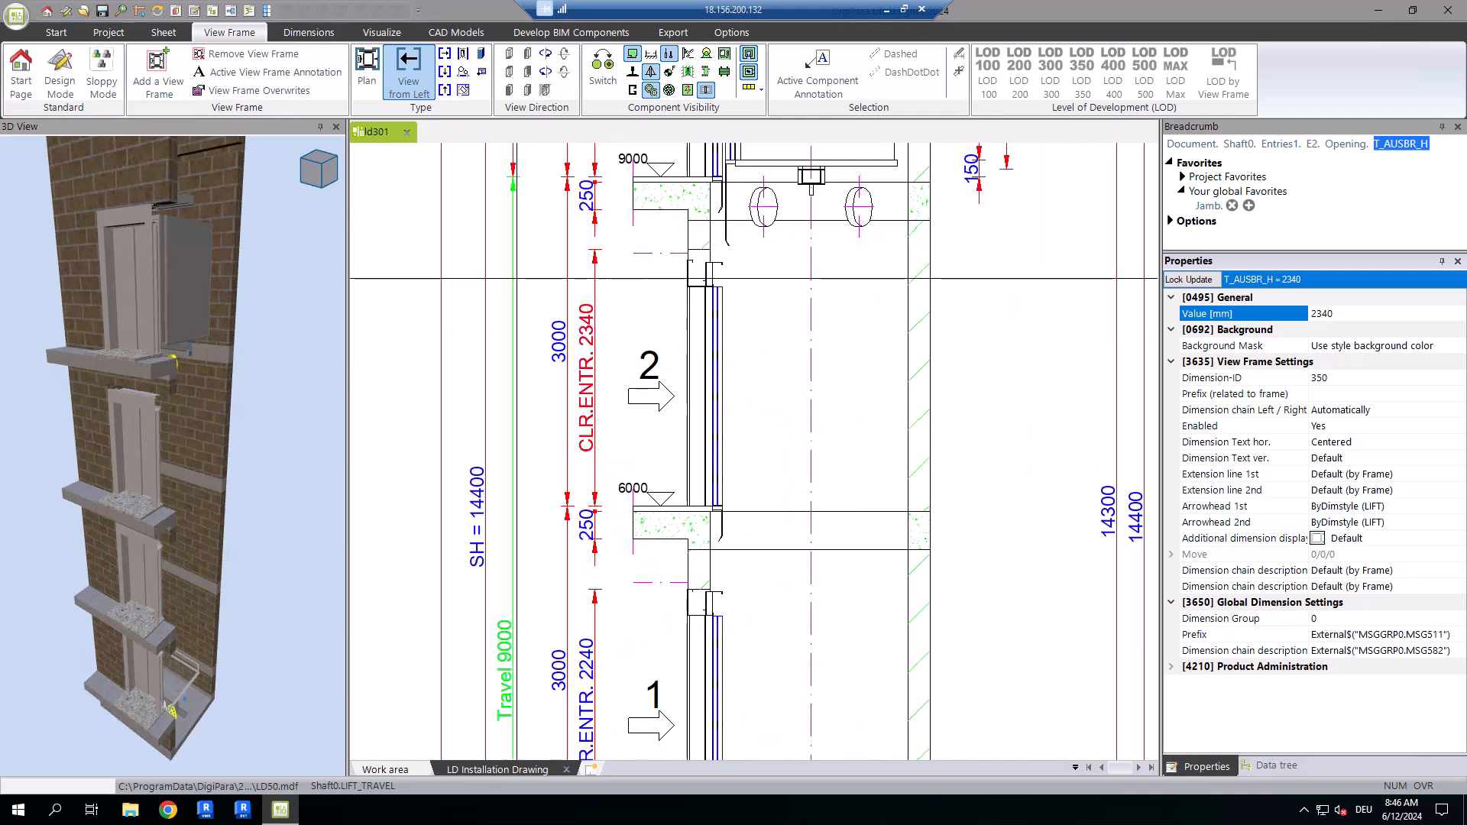
Step: Open the floor level settings within the material configuration of the Group and Shaft Configurator
{"action": "left_click", "coordinate": [110, 32]}
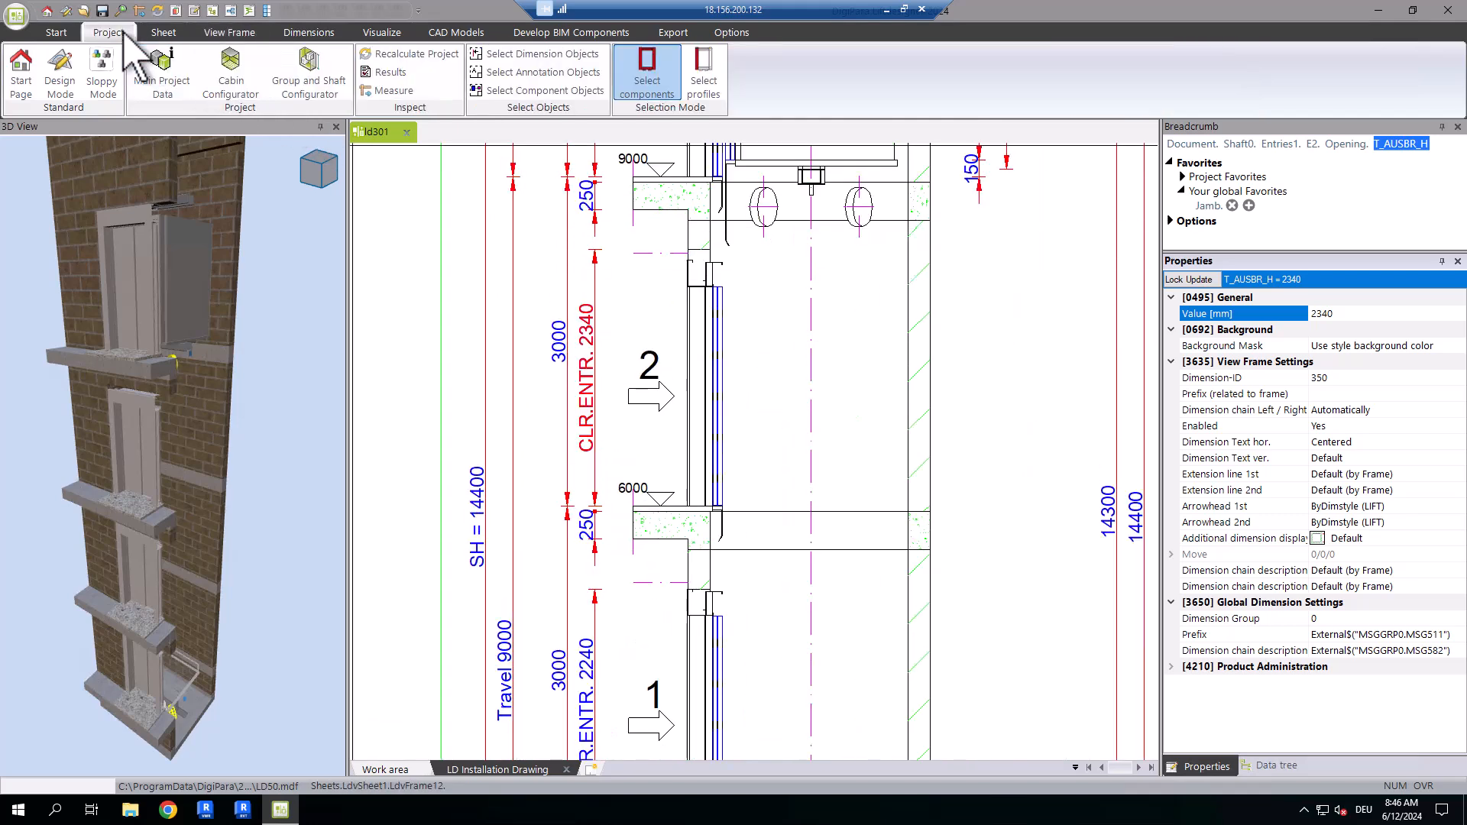
{"action": "left_click", "coordinate": [310, 79]}
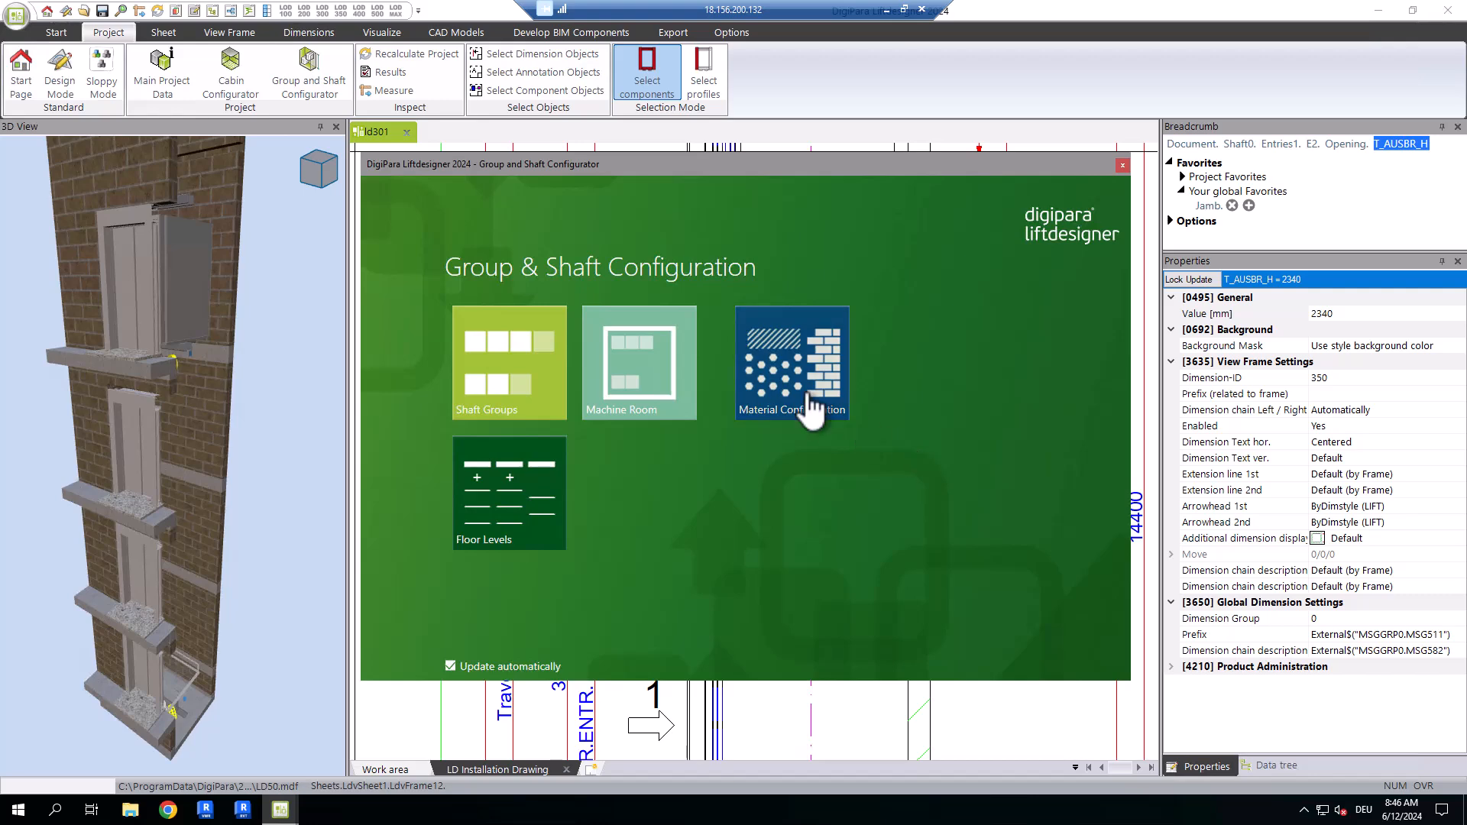
{"action": "left_click", "coordinate": [811, 410]}
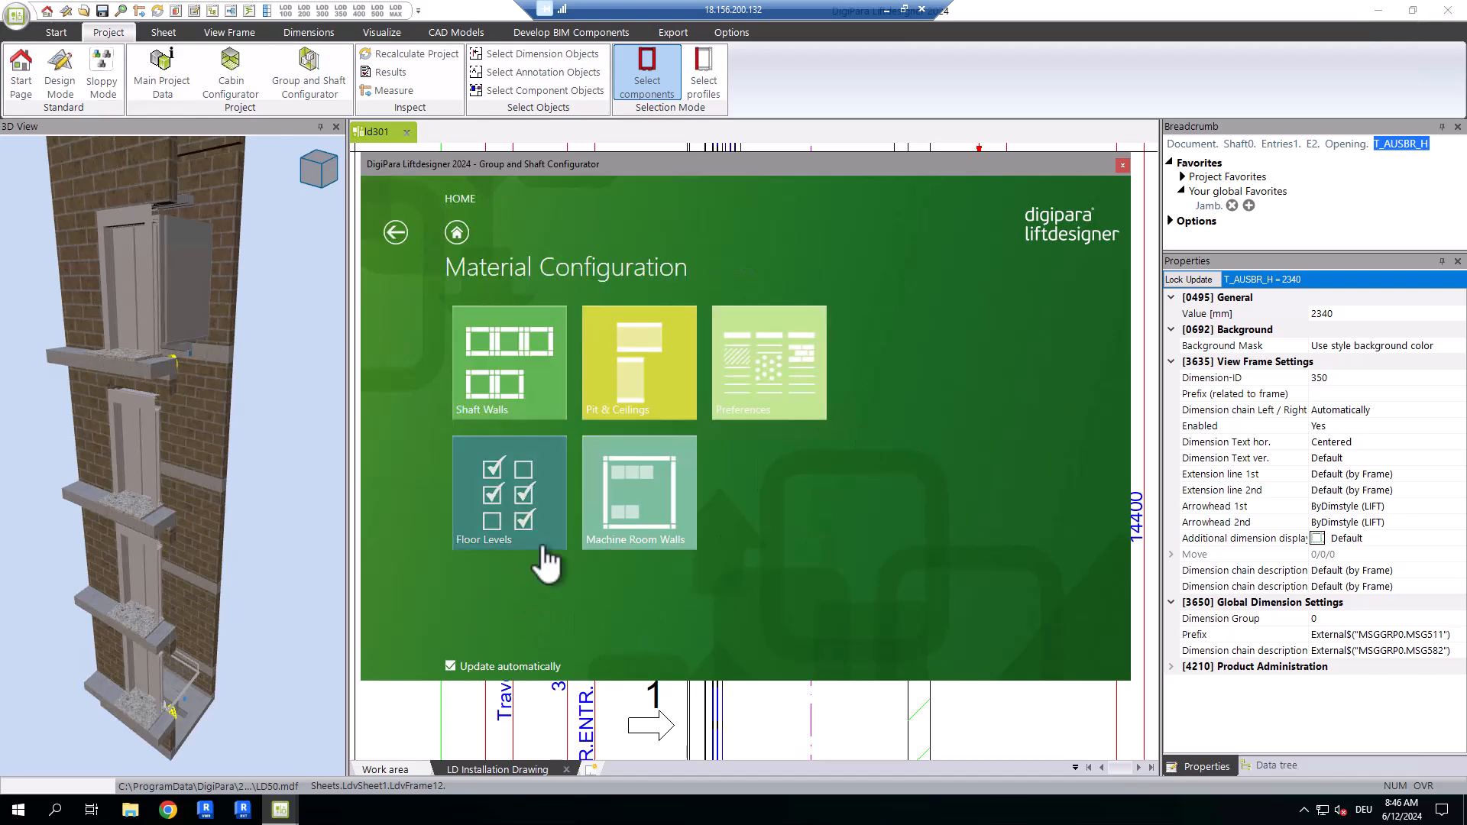
{"action": "left_click", "coordinate": [547, 564]}
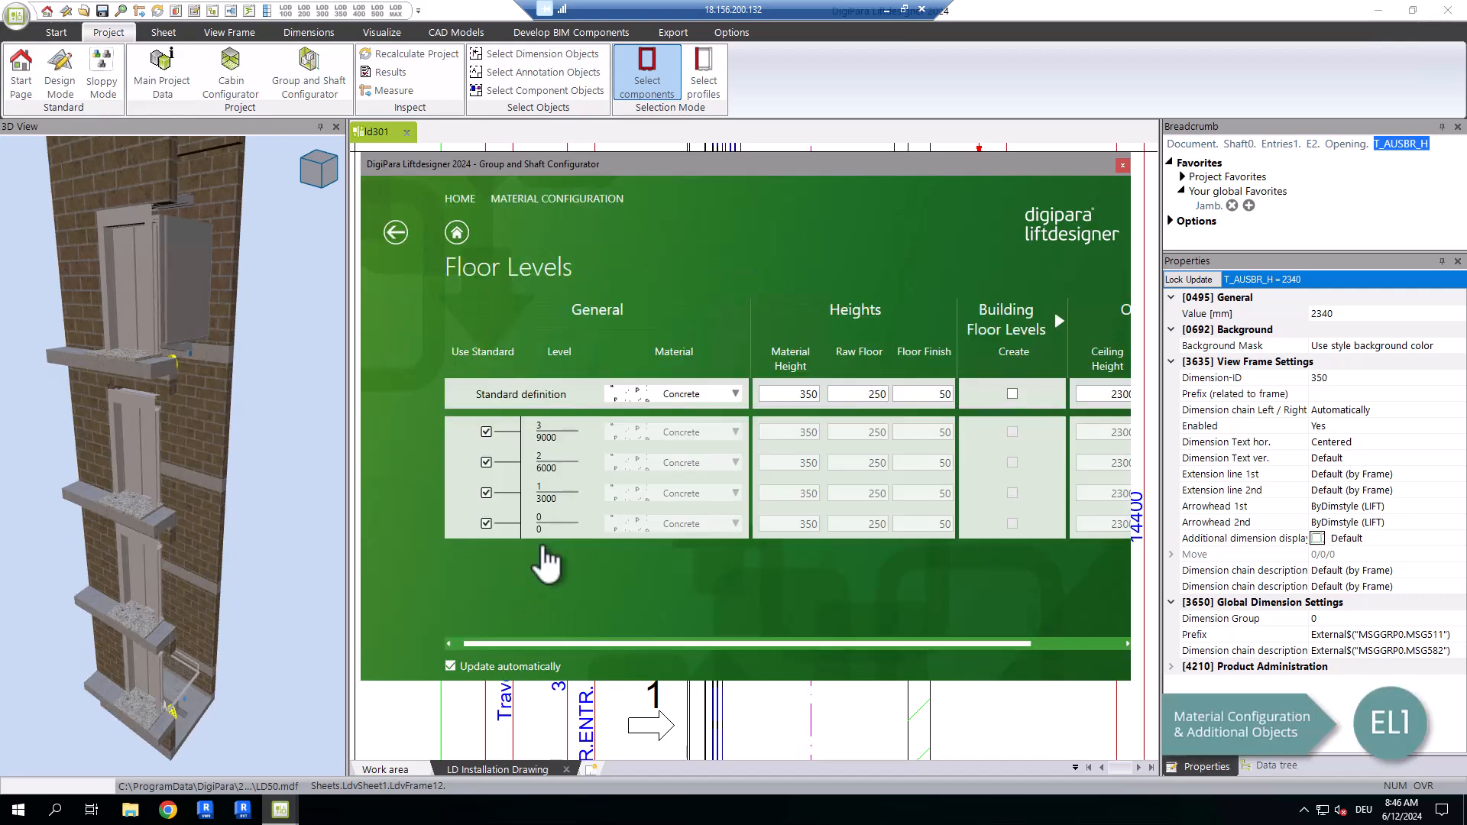
Step: Exclude floor level 2 from the standard definition, set its ceiling height to 2400, and close the configurator
{"action": "left_click", "coordinate": [487, 463]}
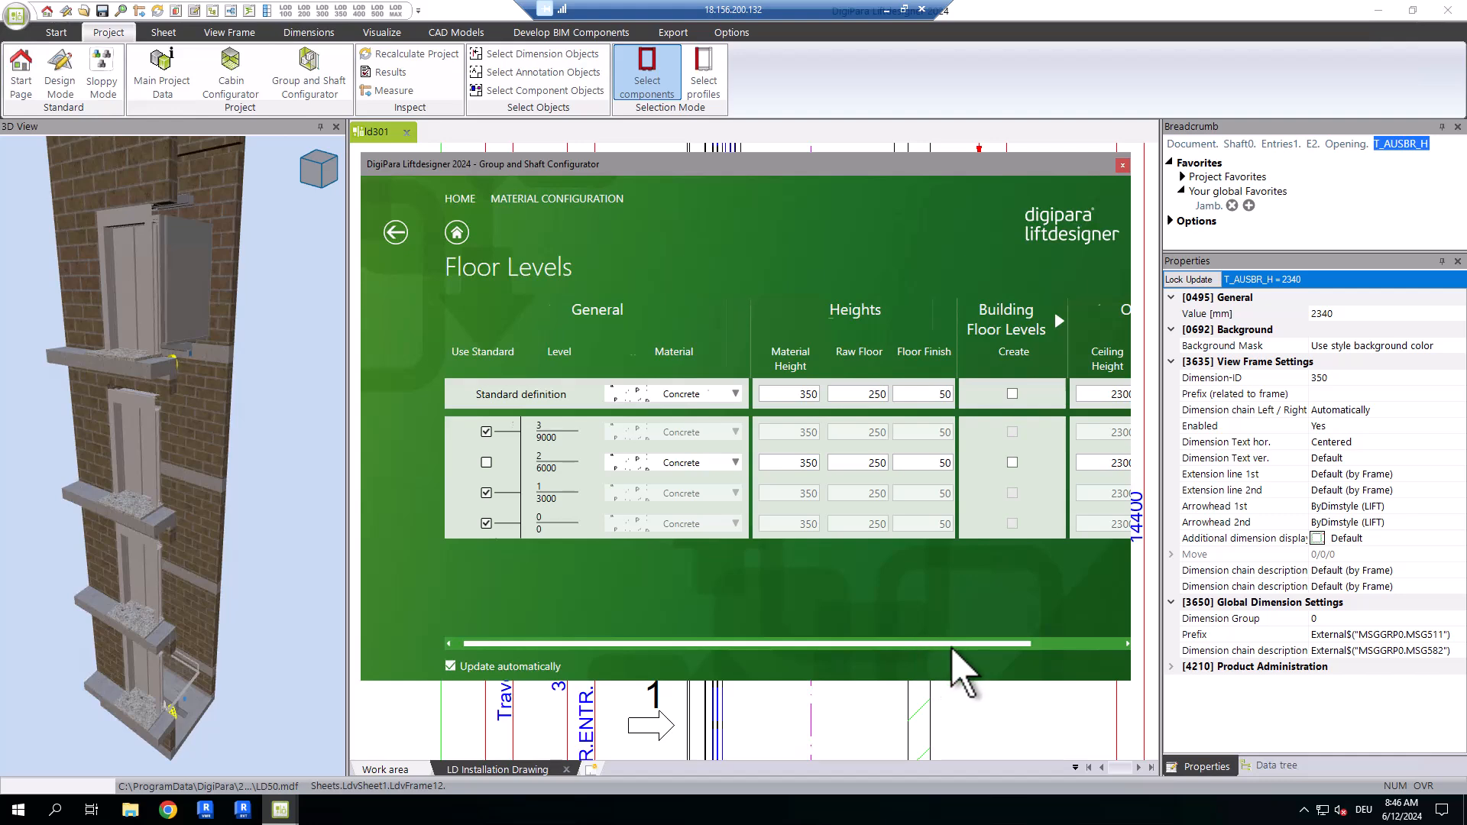
{"action": "left_click_drag", "start_coordinate": [932, 643], "coordinate": [1013, 643]}
{"action": "left_click", "coordinate": [1029, 462]}
{"action": "key", "text": "BackSpace"}
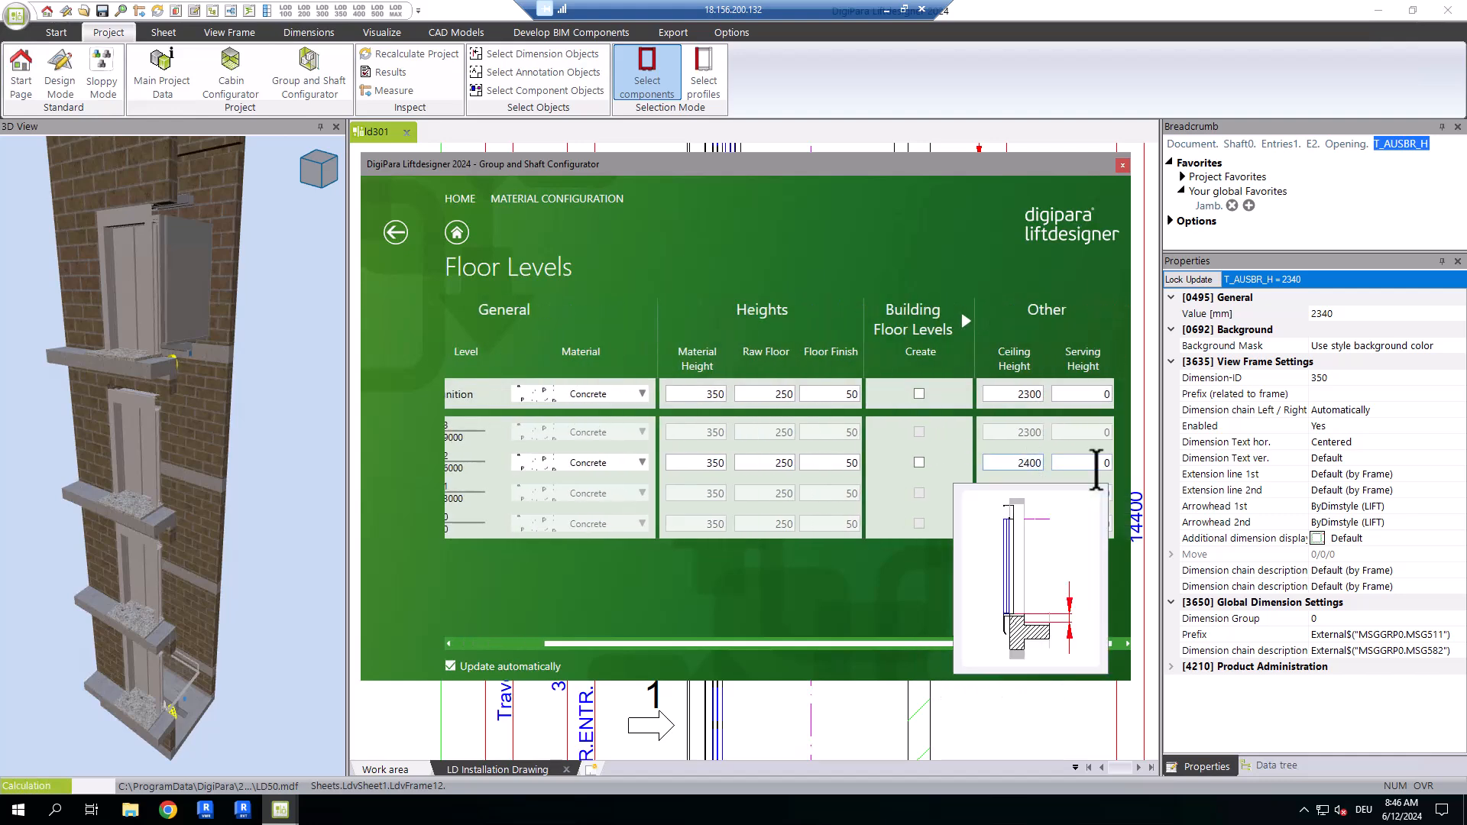
{"action": "type", "text": "4"}
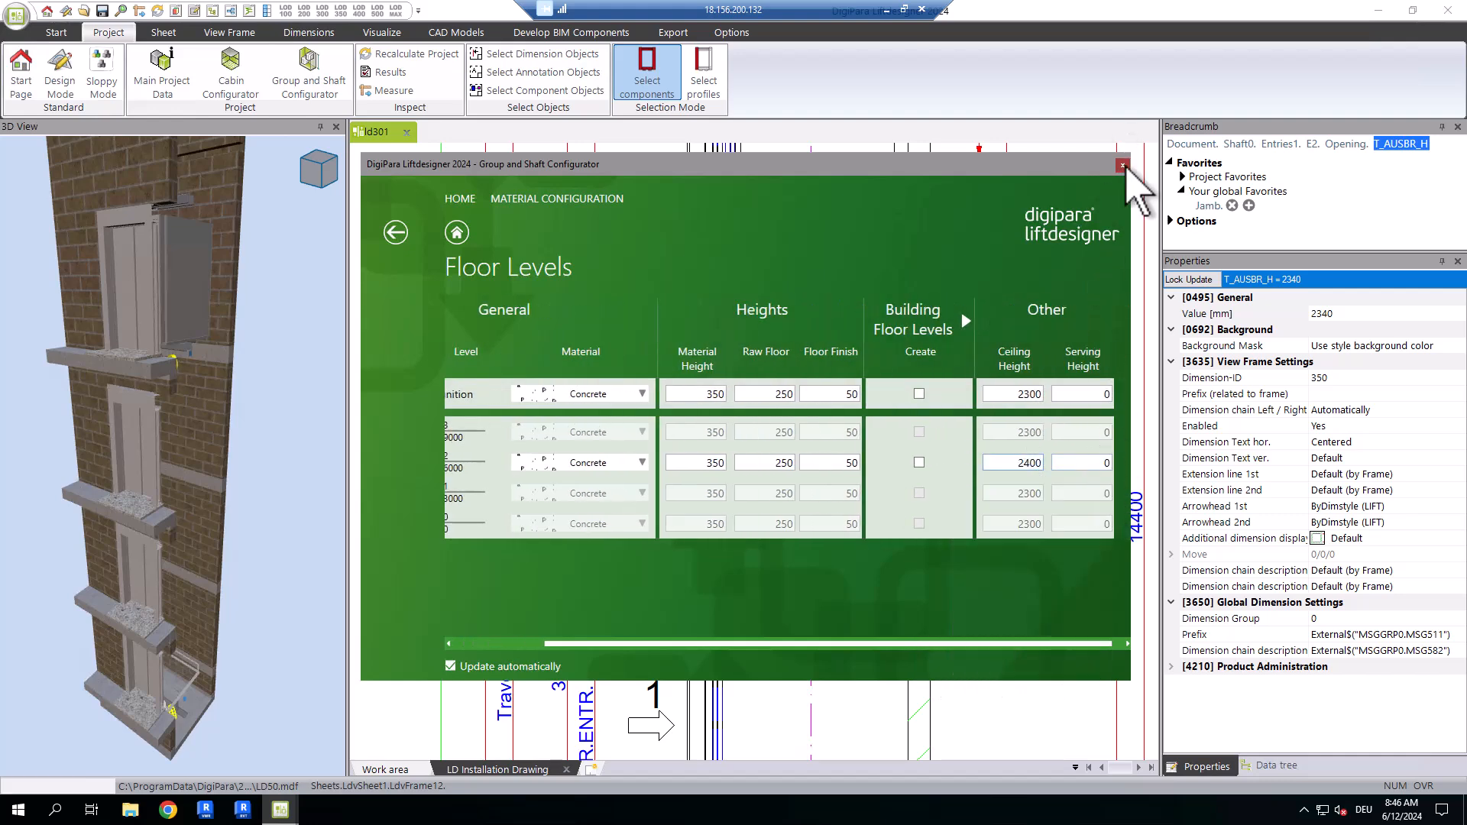
{"action": "left_click", "coordinate": [1122, 165]}
Step: Set the "Entrance front Detail outside" view frame to show floor 2 instead of floor 0
{"action": "scroll", "coordinate": [856, 329], "scroll_direction": "up", "scroll_amount": 6}
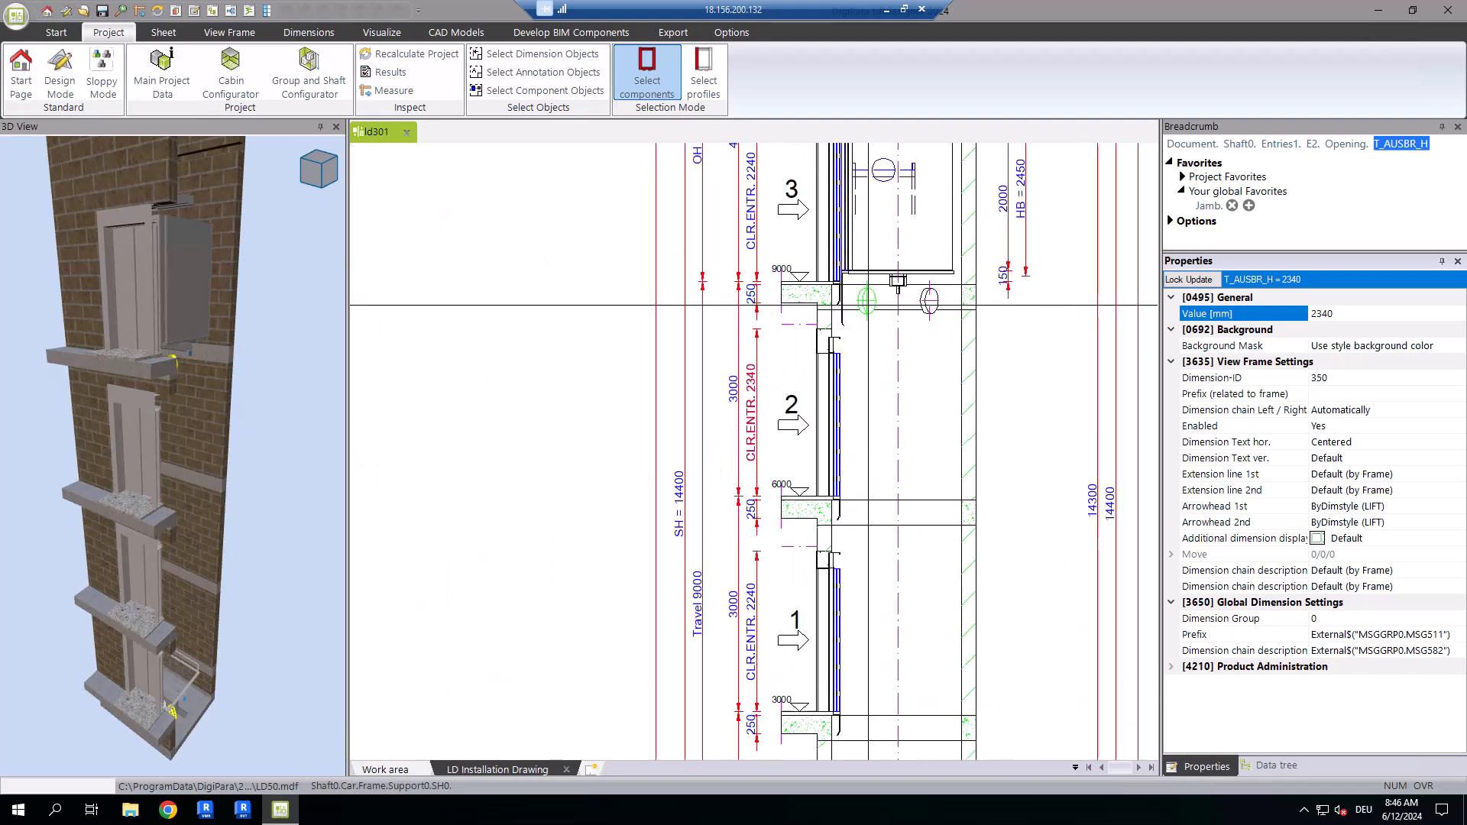
{"action": "scroll", "coordinate": [856, 331], "scroll_direction": "up", "scroll_amount": 1}
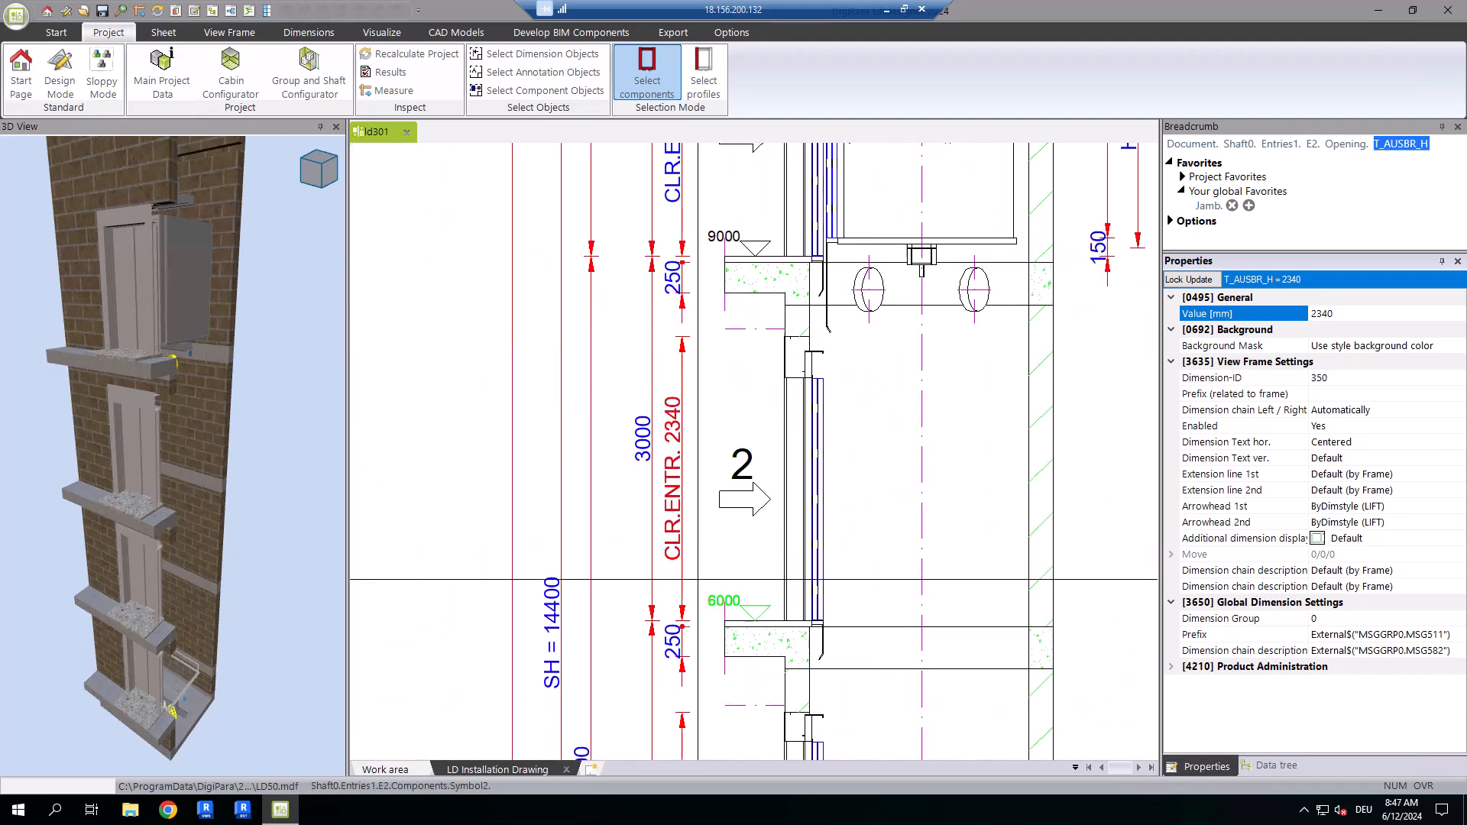
{"action": "mouse_move", "coordinate": [914, 404]}
{"action": "middle_mouse_down"}
{"action": "mouse_move", "coordinate": [505, 491]}
{"action": "mouse_move", "coordinate": [367, 649]}
{"action": "middle_mouse_up"}
{"action": "scroll", "coordinate": [366, 649], "scroll_direction": "down", "scroll_amount": 3}
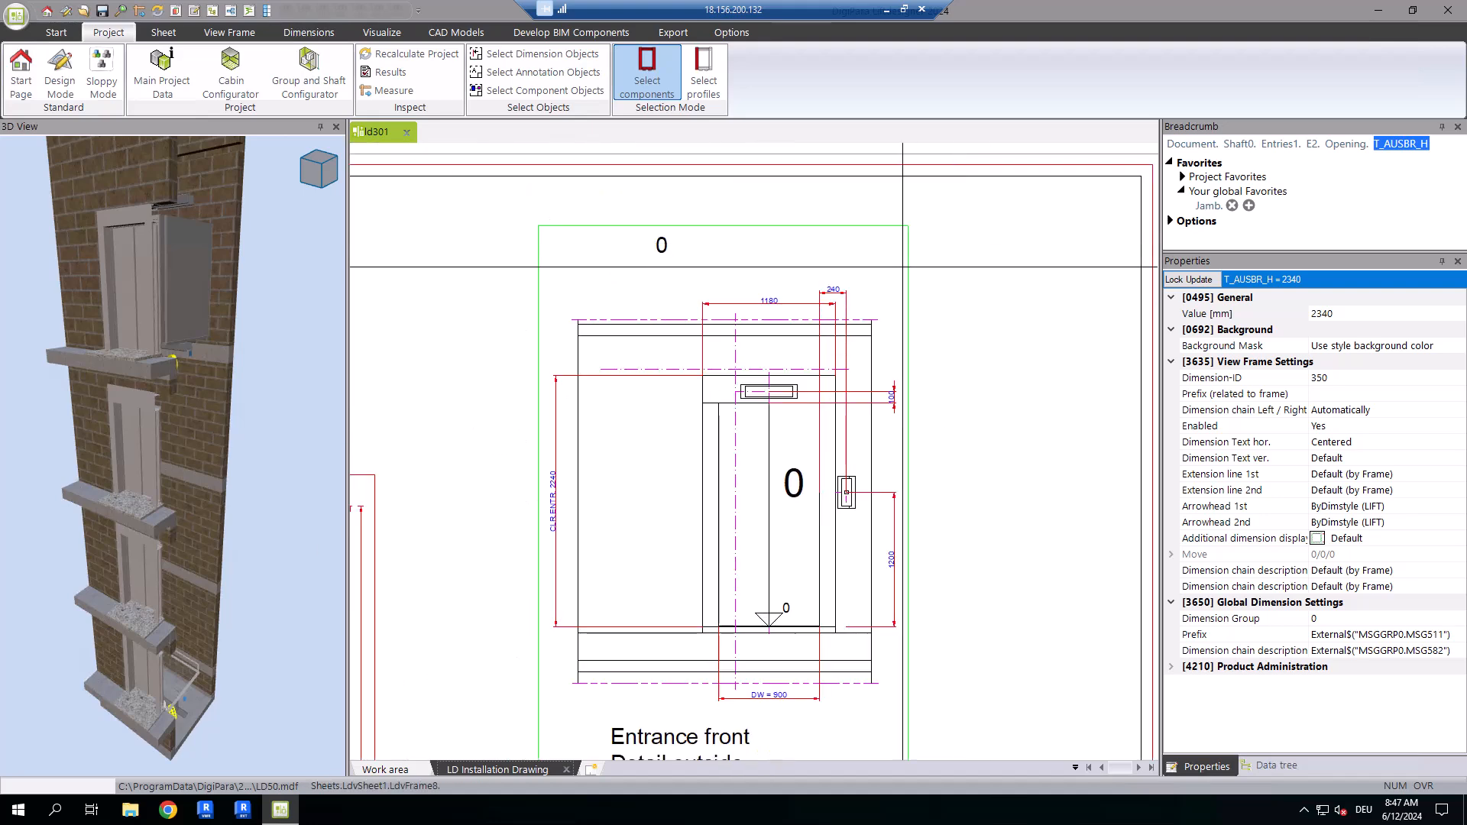
{"action": "middle_click_drag", "start_coordinate": [703, 592], "coordinate": [761, 514]}
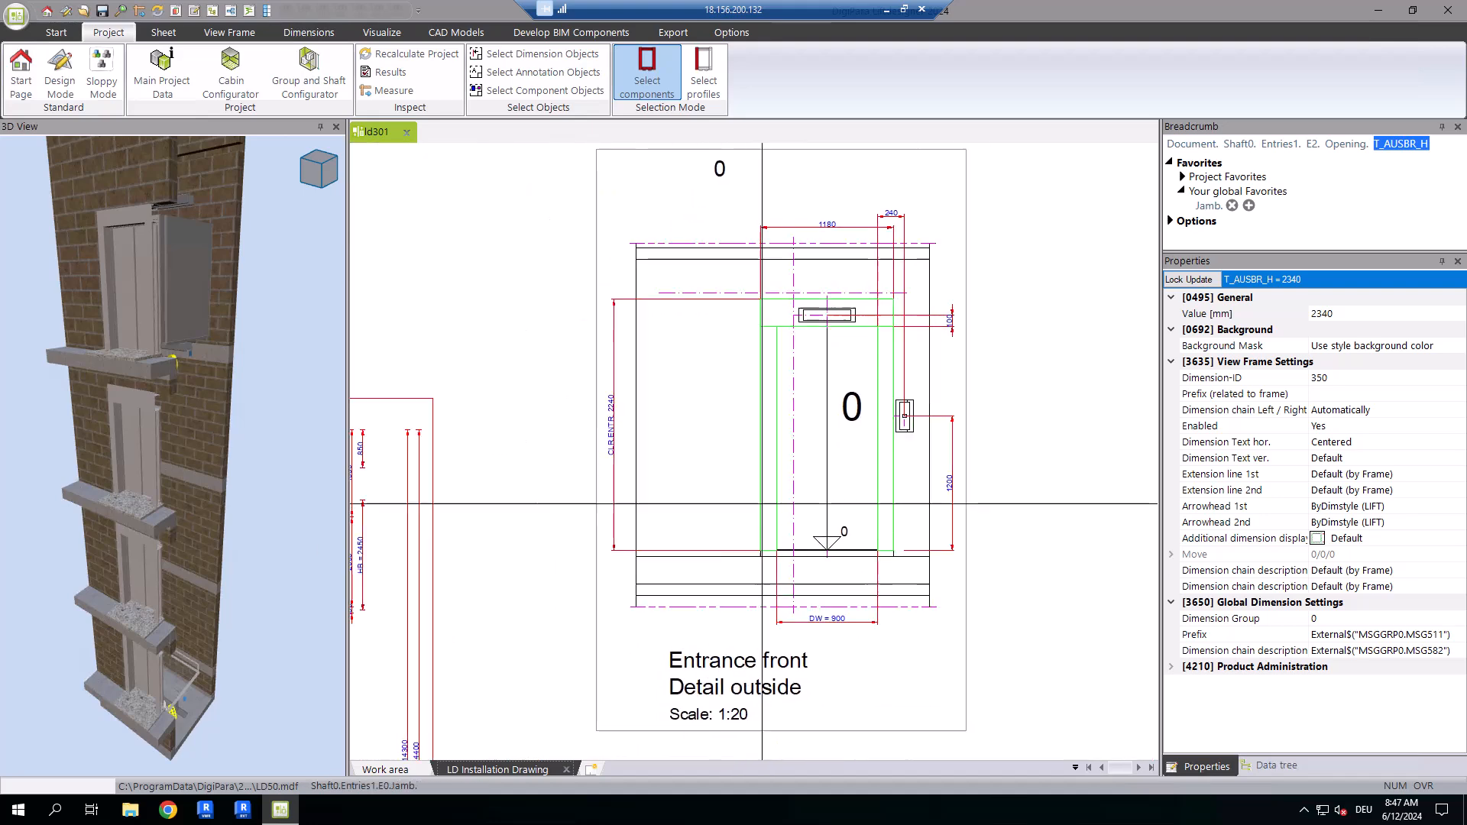
{"action": "left_click", "coordinate": [969, 673]}
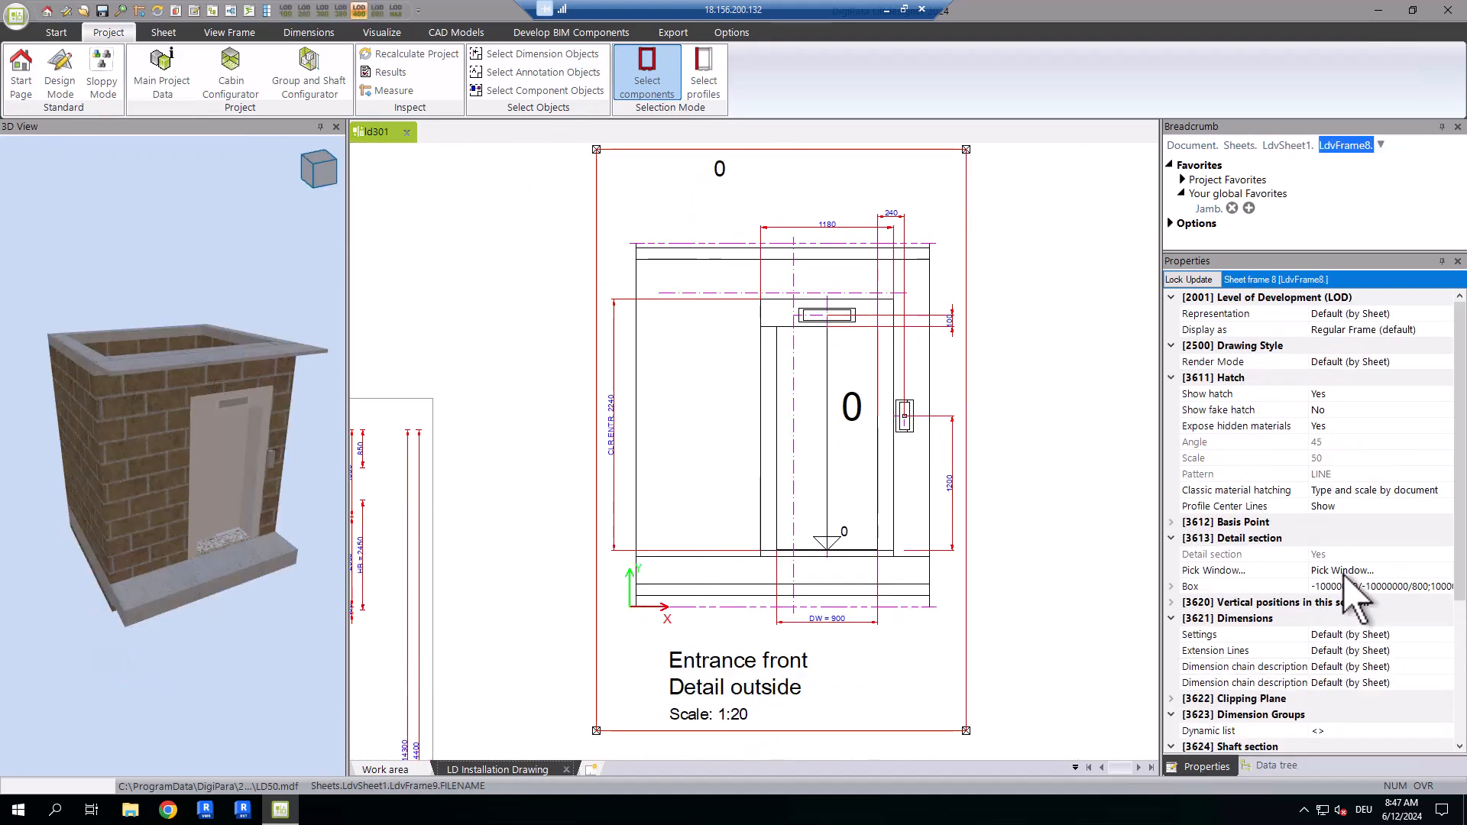
{"action": "scroll", "coordinate": [1344, 585], "scroll_direction": "down", "scroll_amount": 4}
{"action": "left_click", "coordinate": [1375, 586]}
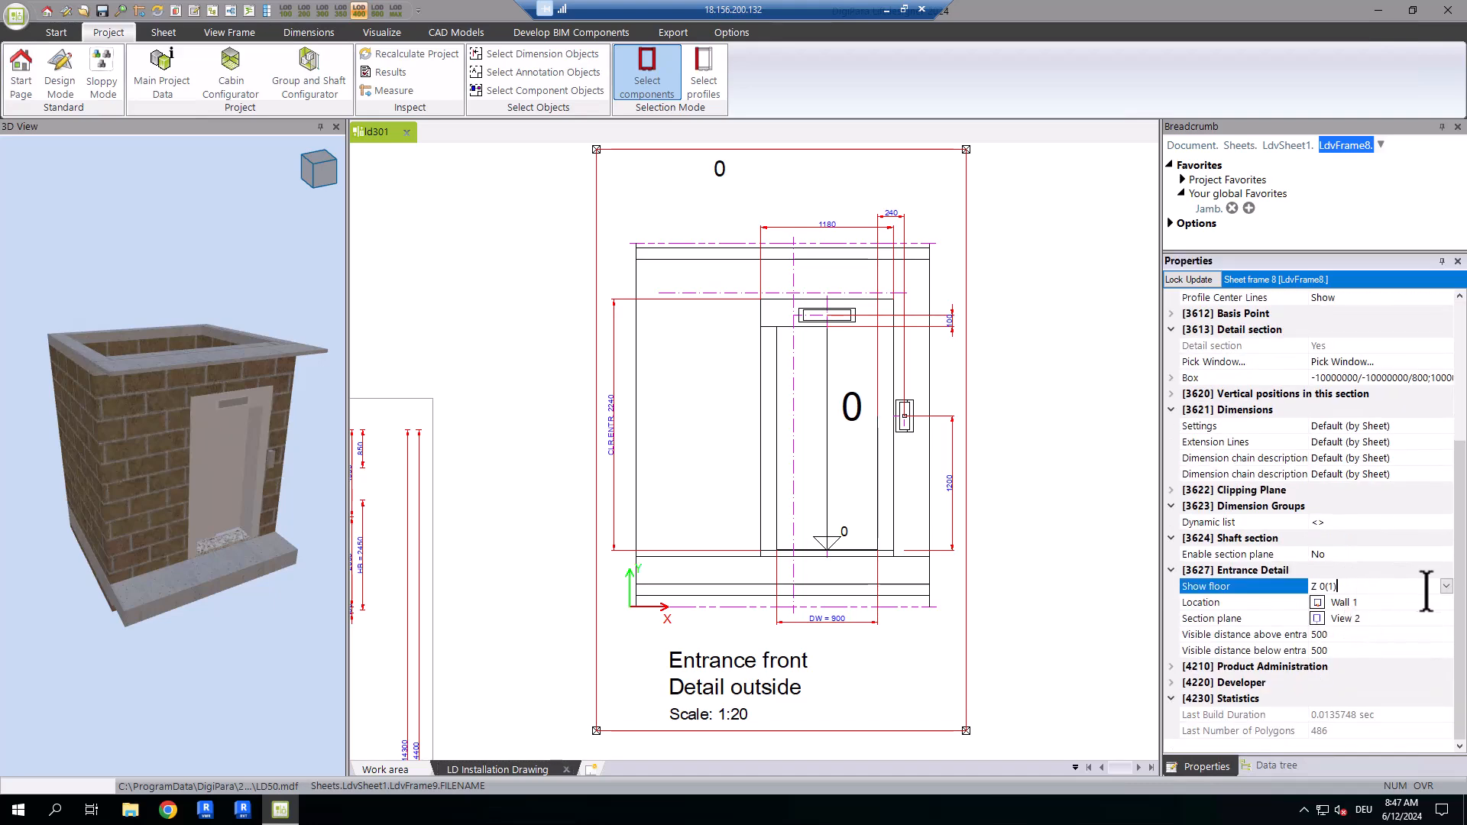
{"action": "left_click", "coordinate": [1445, 587]}
{"action": "left_click", "coordinate": [1357, 635]}
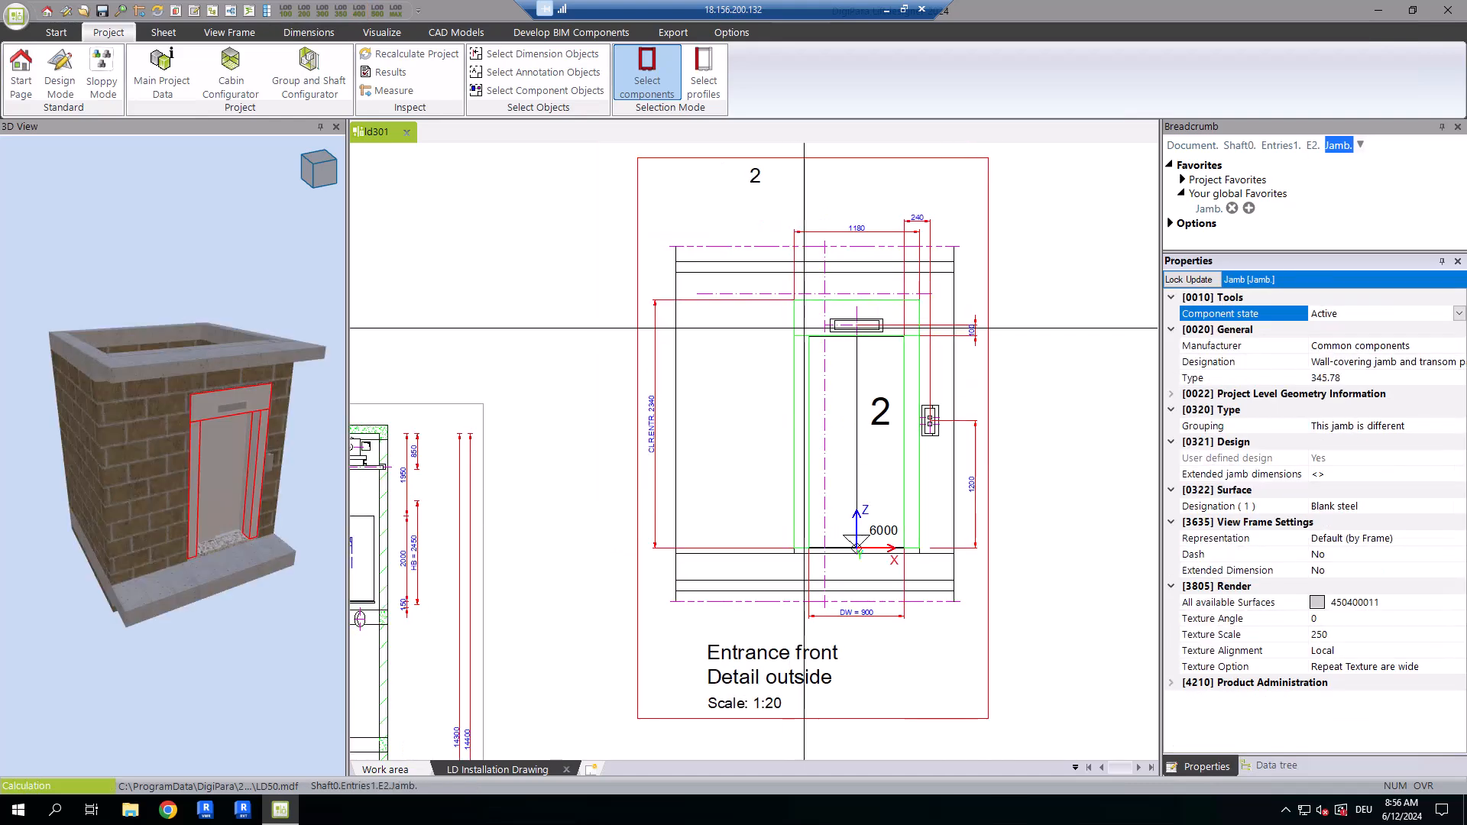
Step: Change the render surface of the jamb at entrance 2 to Color RID 65001 from the common components' colors
{"action": "left_click", "coordinate": [1456, 605]}
{"action": "left_click", "coordinate": [1458, 603]}
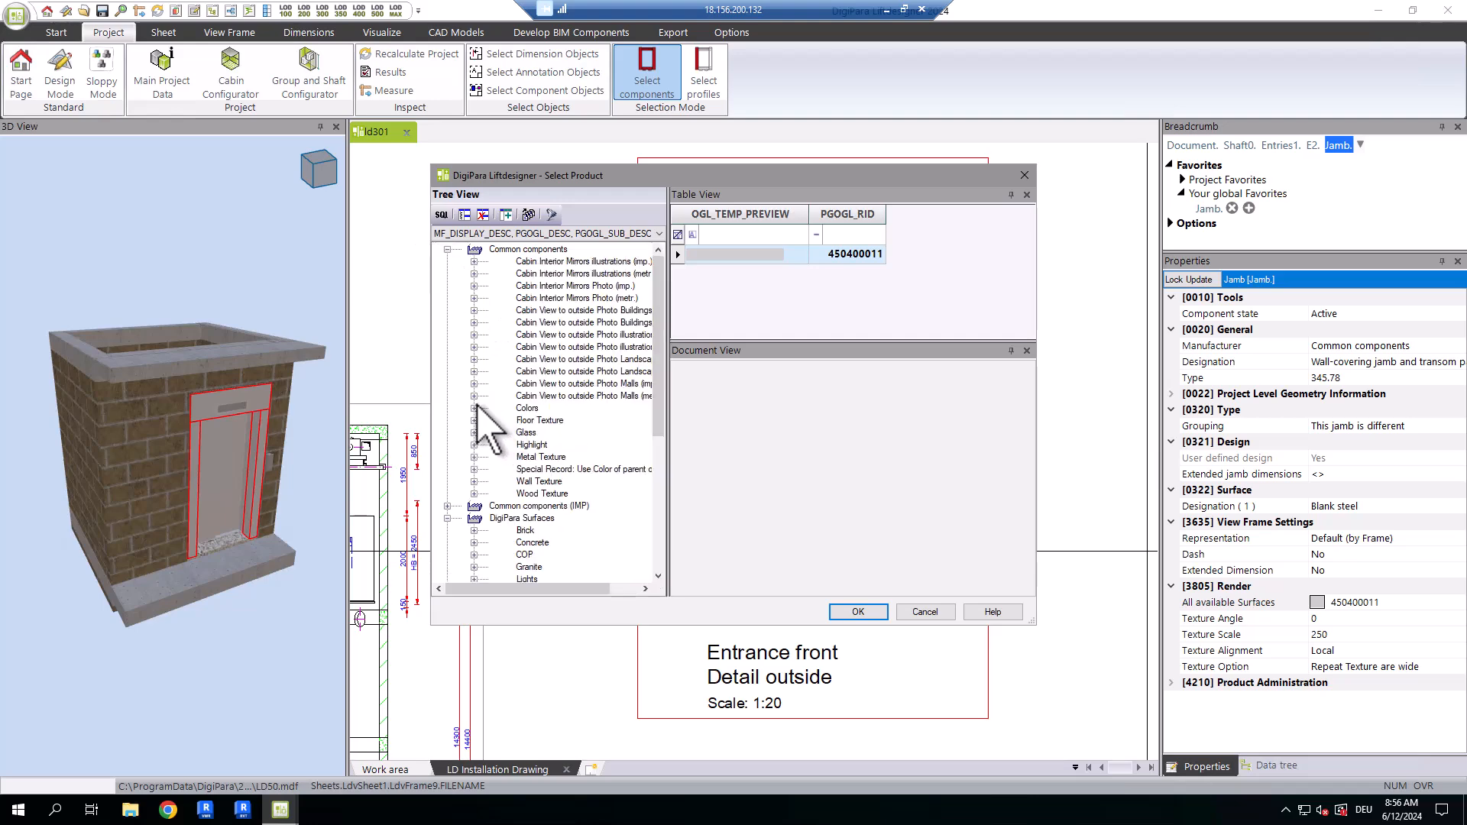
{"action": "left_click", "coordinate": [473, 408]}
{"action": "scroll", "coordinate": [562, 474], "scroll_direction": "down", "scroll_amount": 5}
{"action": "left_click", "coordinate": [573, 358]}
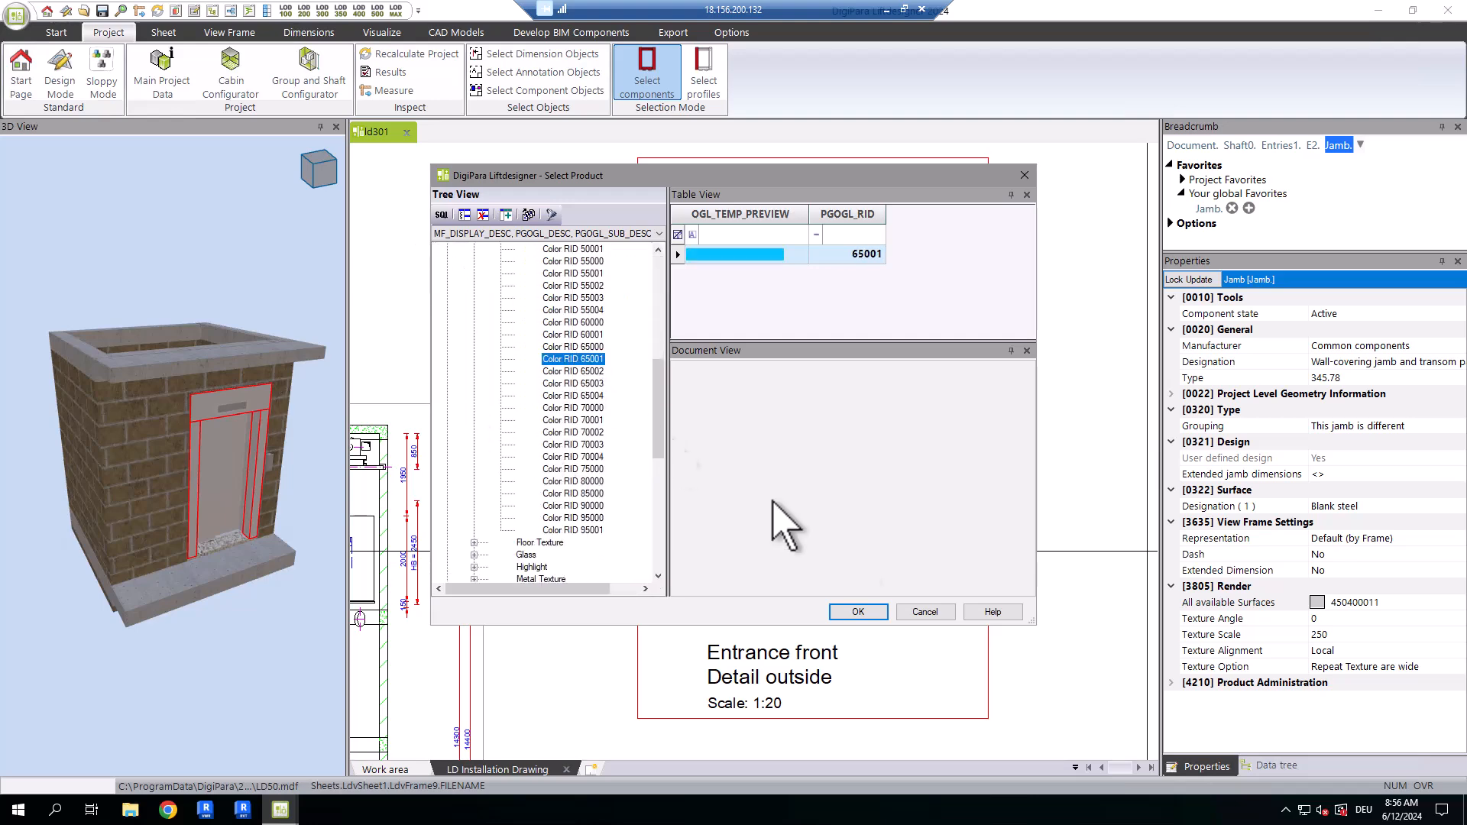
{"action": "left_click", "coordinate": [878, 611]}
{"action": "scroll", "coordinate": [252, 493], "scroll_direction": "up", "scroll_amount": 2}
{"action": "middle_click_drag", "start_coordinate": [252, 492], "coordinate": [107, 554]}
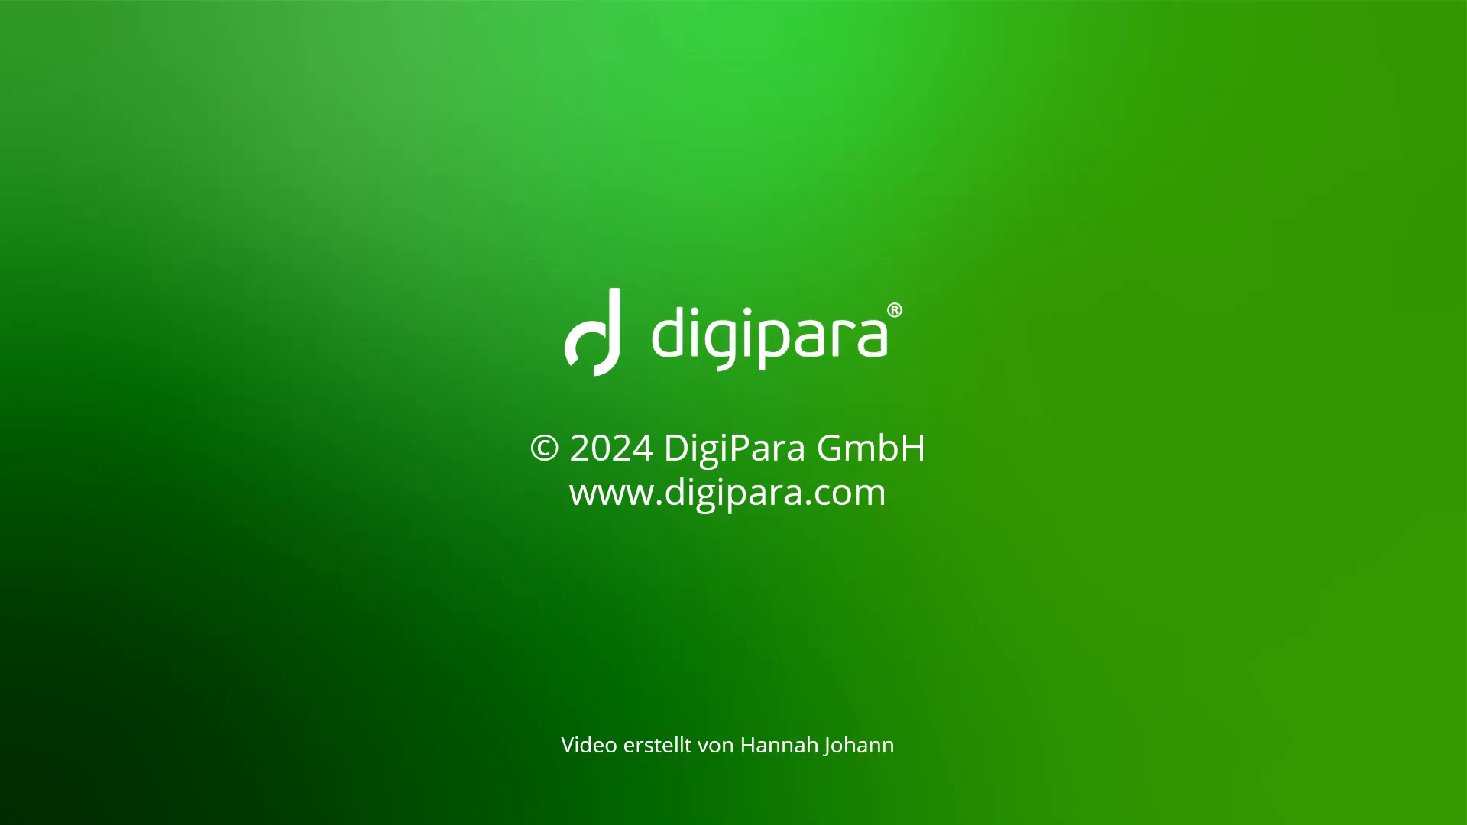